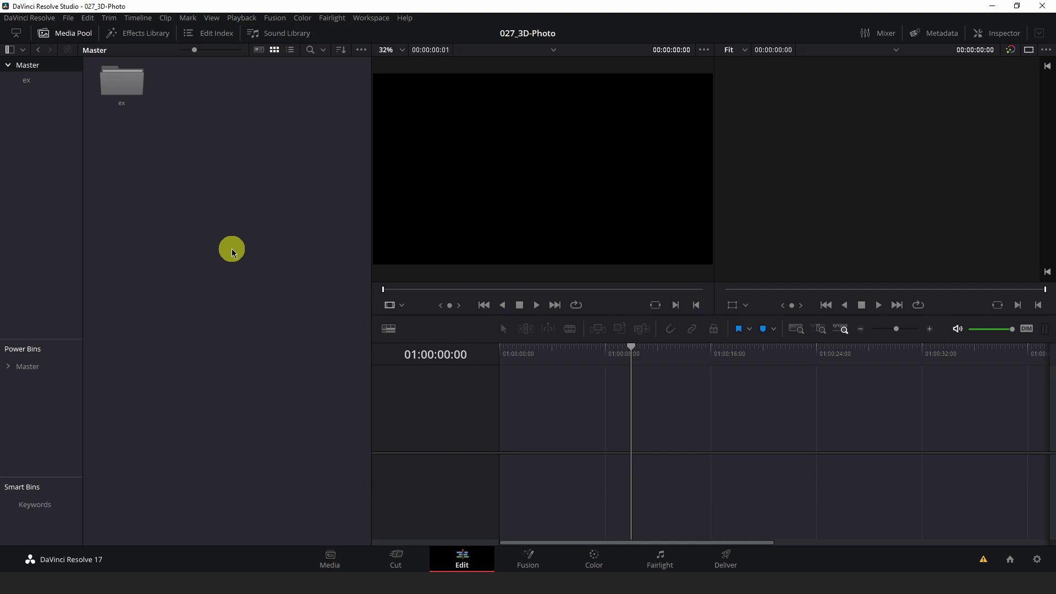
- Create a new Fusion composition clip named 3d_effect with a duration of 00:00:10:00
right_click(227, 193)
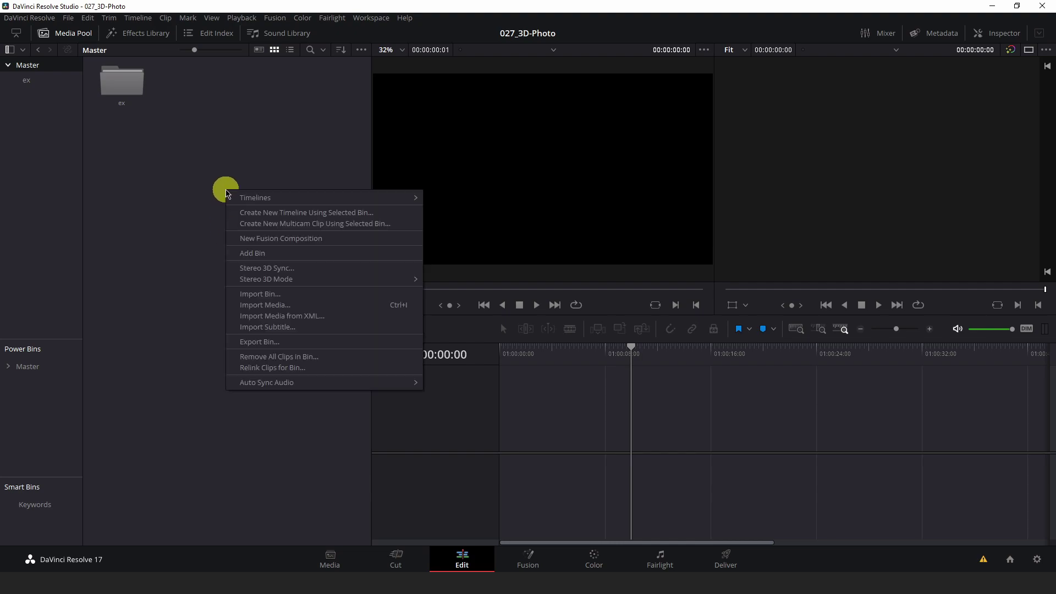
click(301, 244)
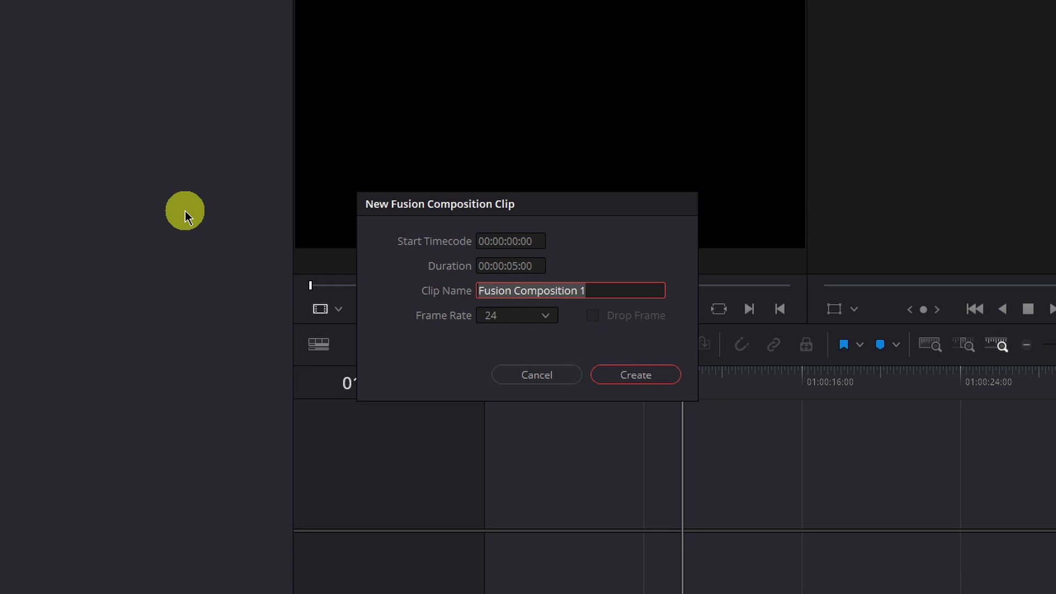
text(3d_effect)
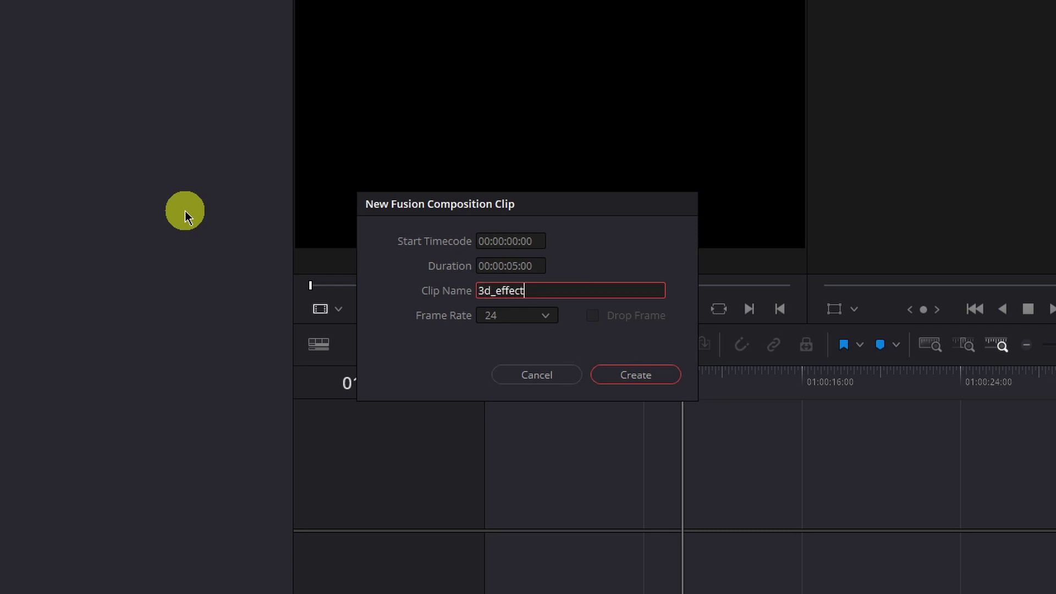
click(513, 264)
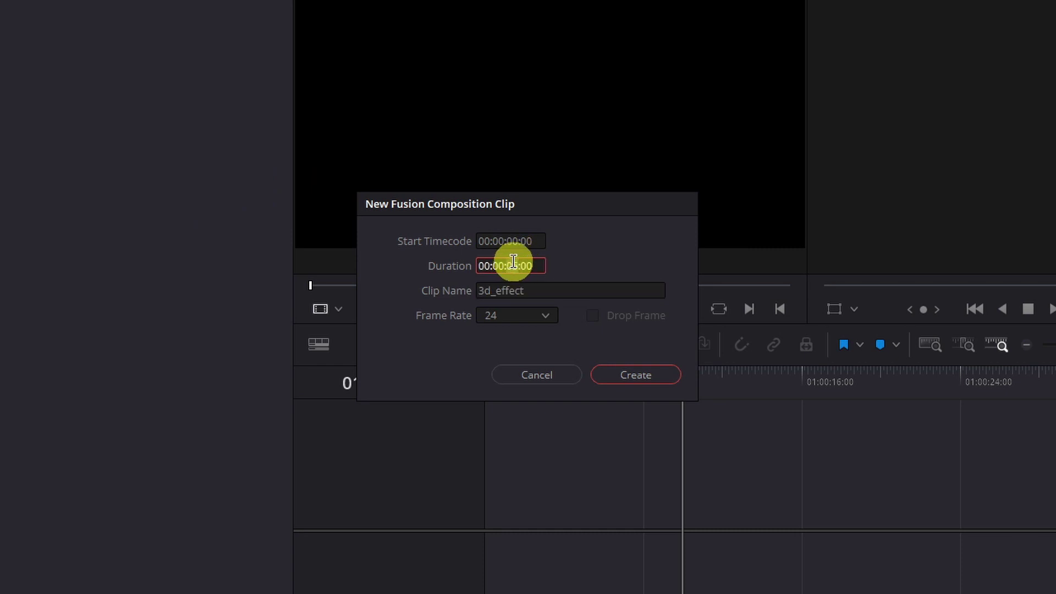
text(10)
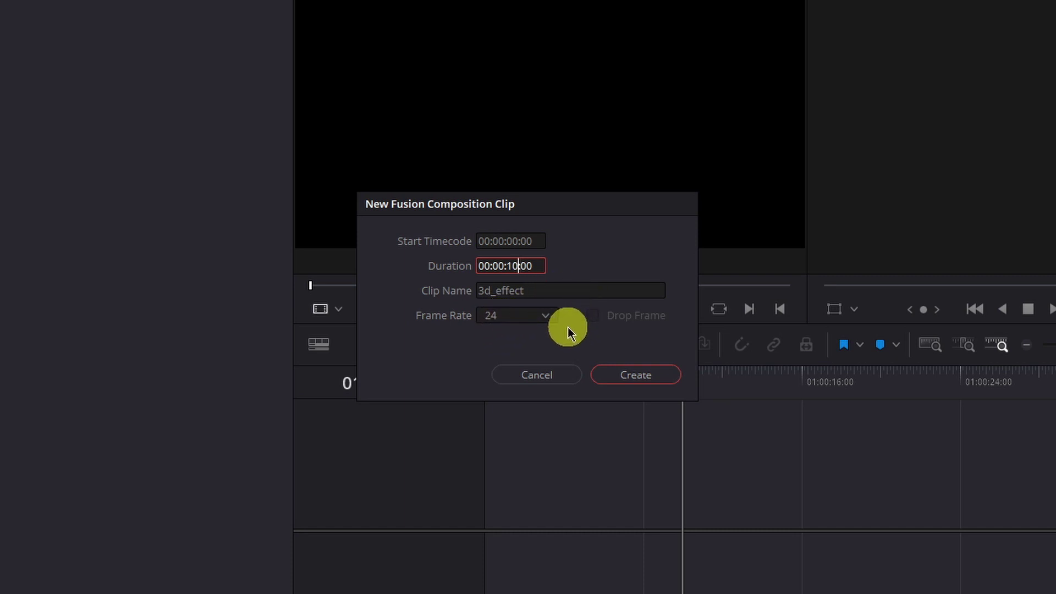
click(631, 381)
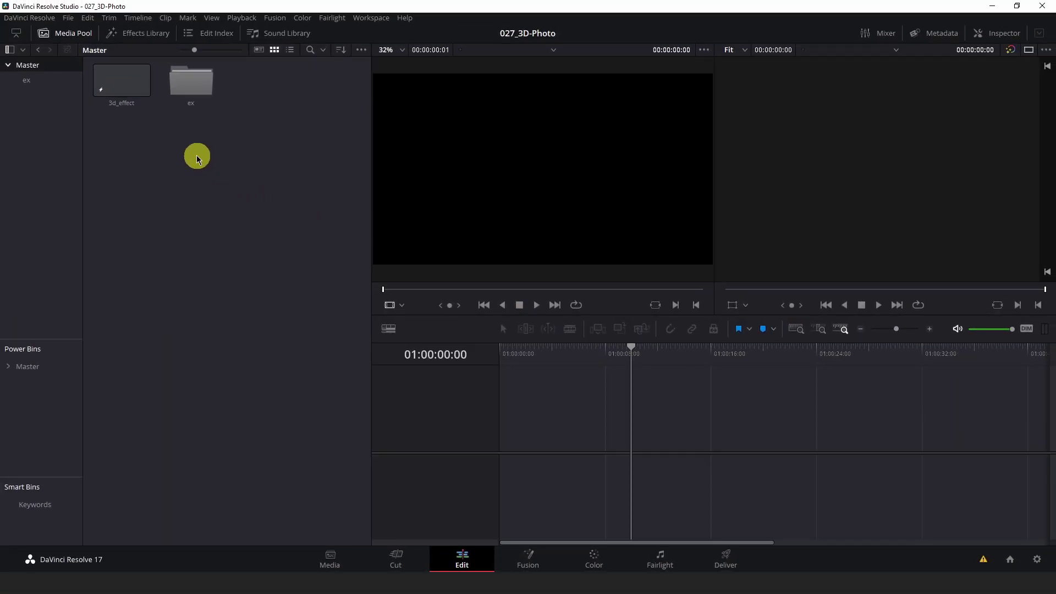
- Open the 3d_effect composition on the Fusion page
click(128, 87)
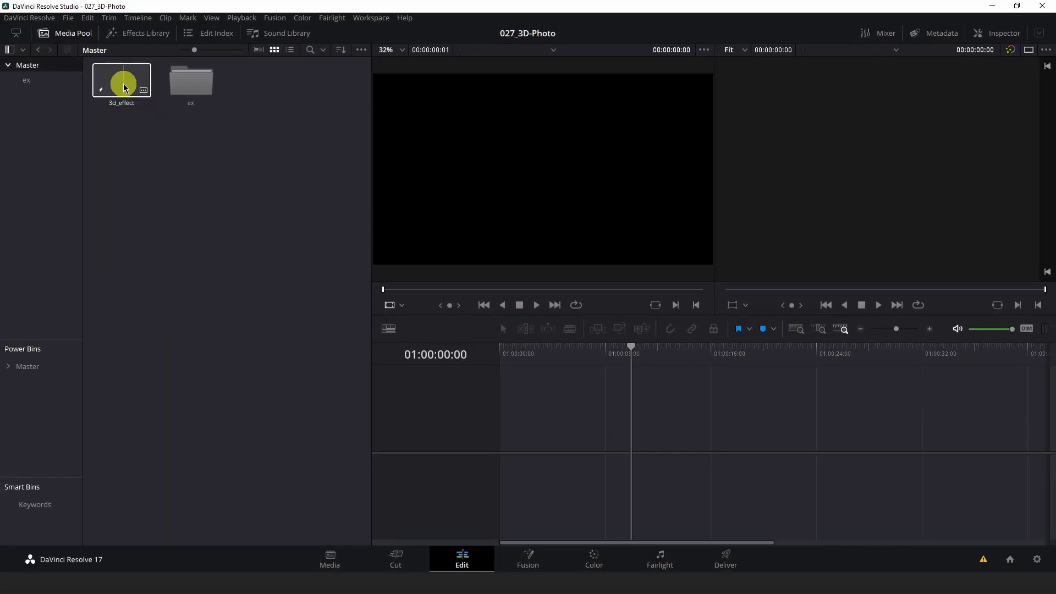
click(125, 88)
double_click(124, 87)
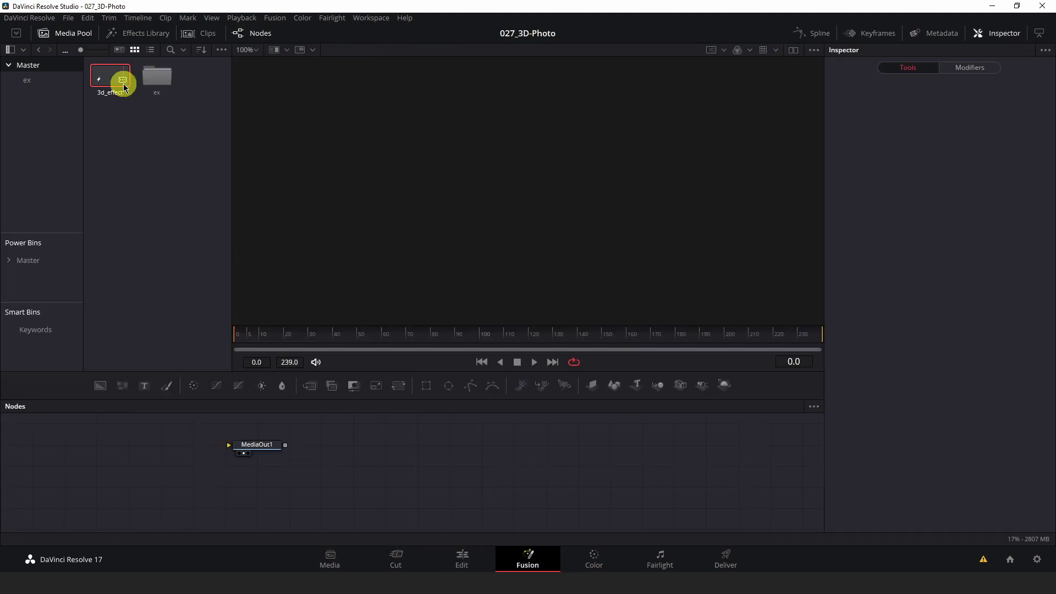
drag(160, 458, 446, 465)
- Add a Background node from the tool search using 'bg'
key(shift+space)
text(bg)
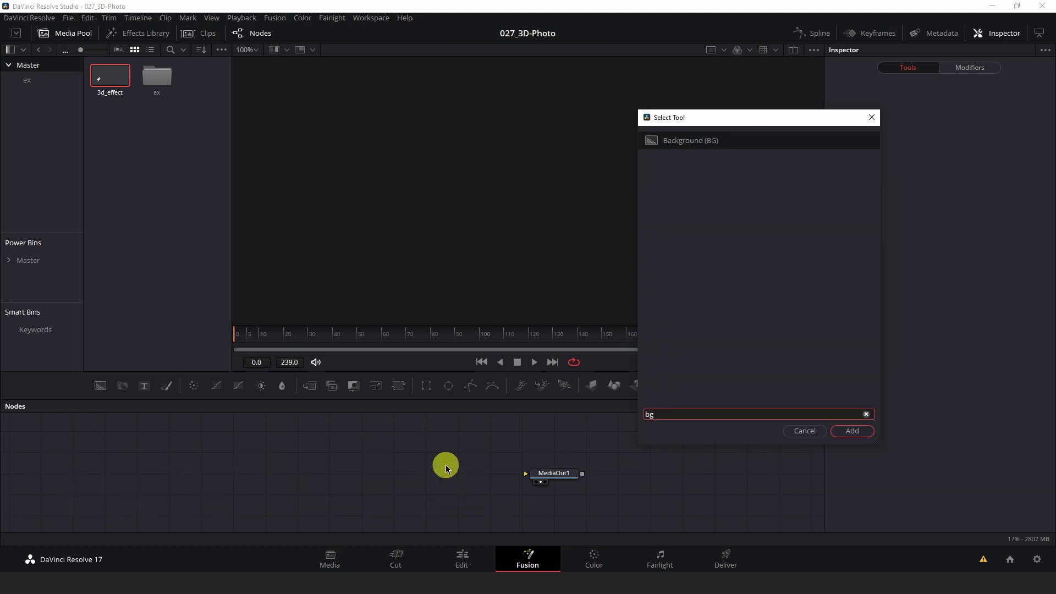
key(Return)
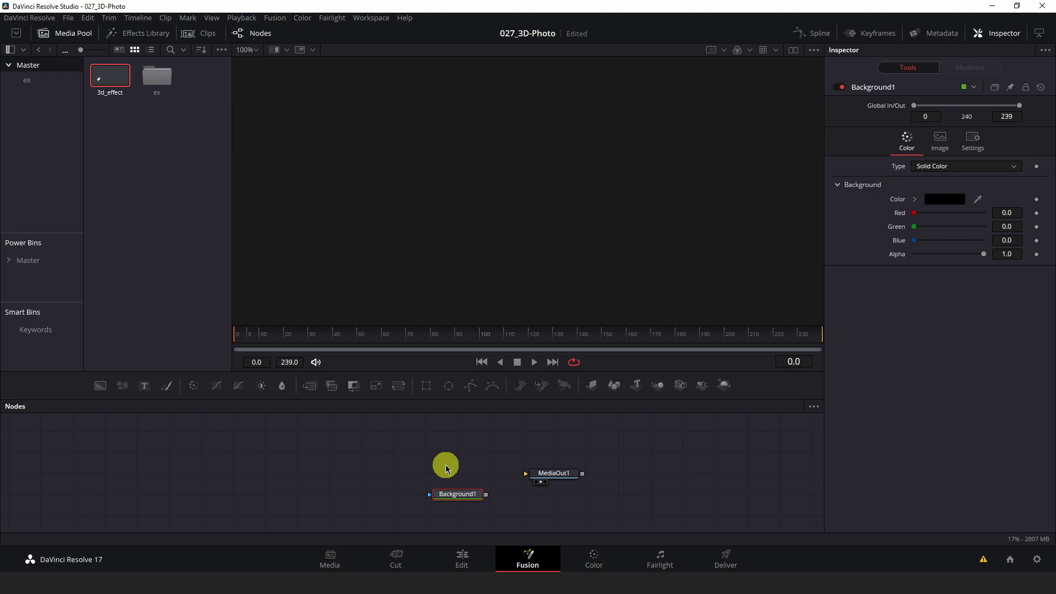
- Add a Loader node with the pexels-juliana-stein photo
key(shift+space)
text(bg)
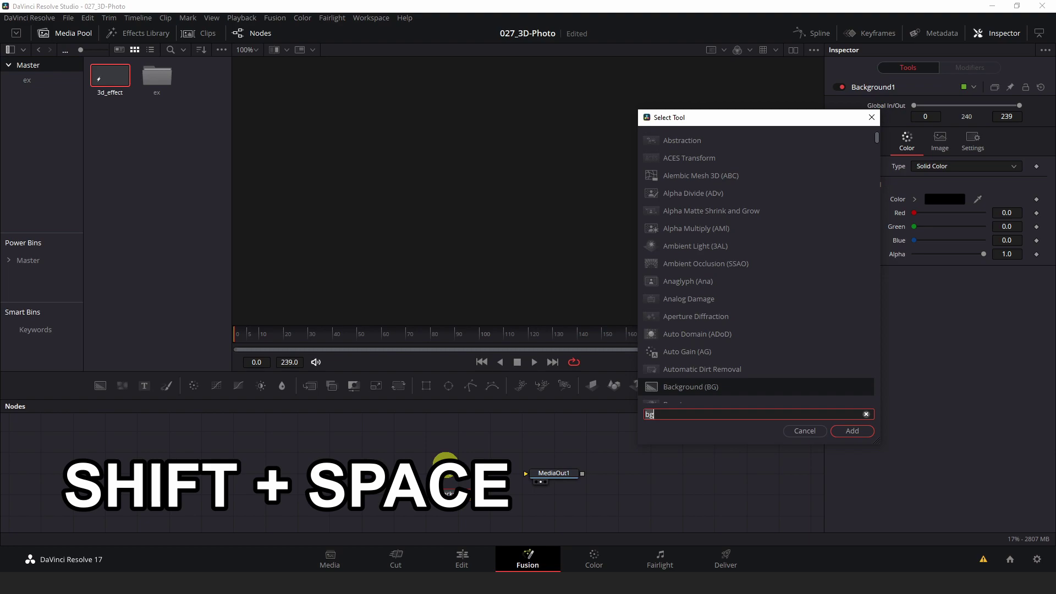
key(BackSpace)
key(BackSpace)
text(loade)
key(Return)
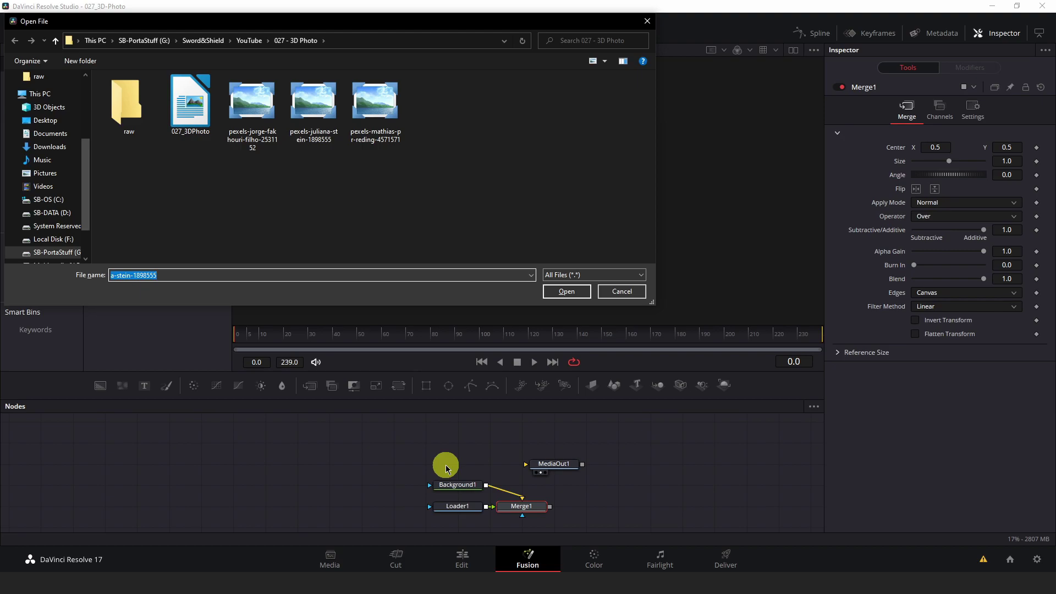
double_click(312, 111)
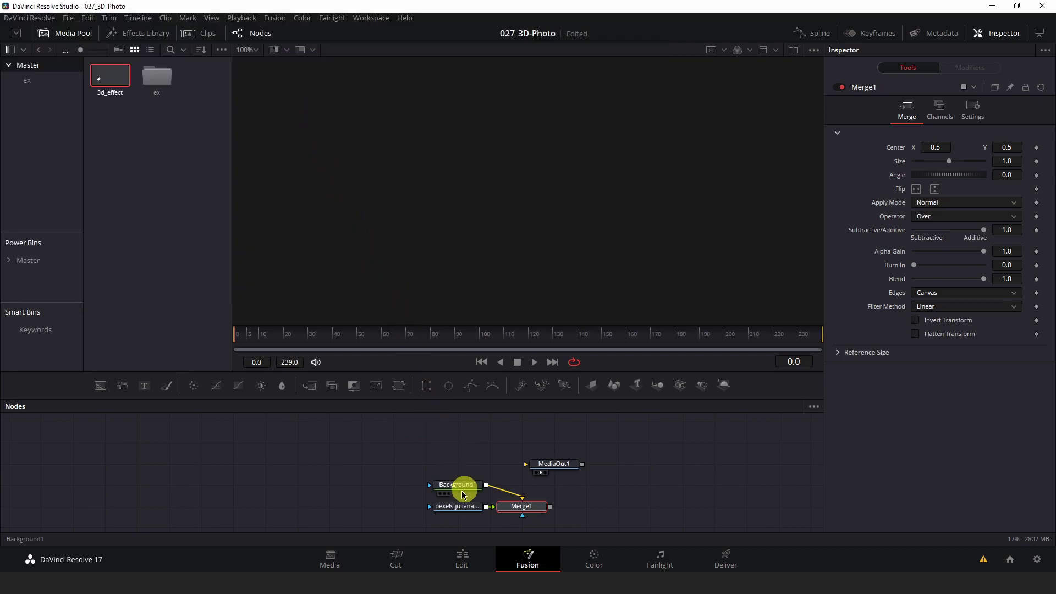
- Arrange the nodes and connect Merge1's output to MediaOut1
drag(567, 466, 660, 439)
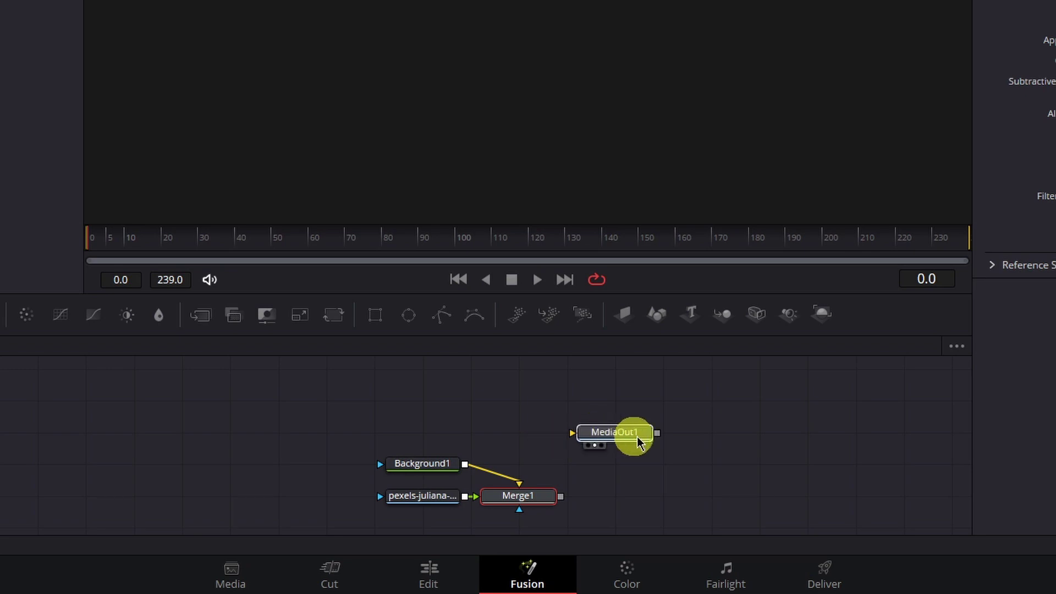
drag(532, 499, 534, 467)
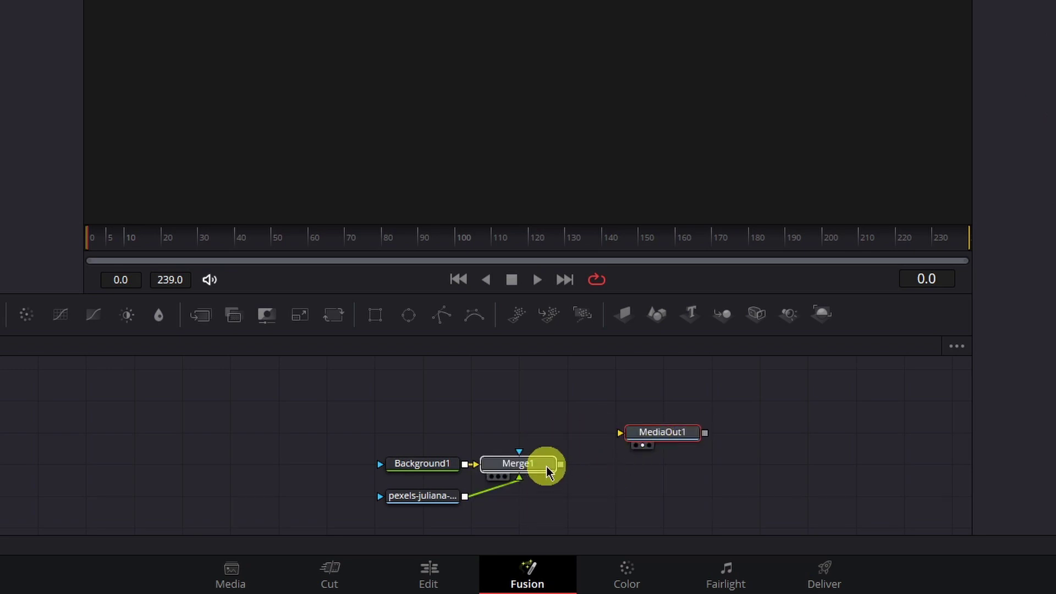
drag(629, 438, 677, 469)
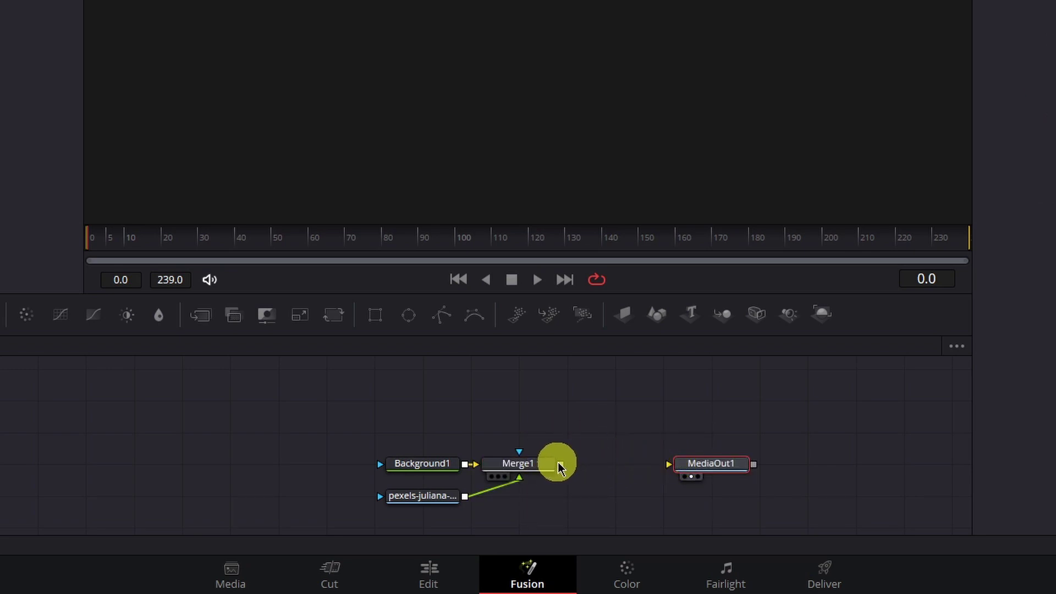
drag(560, 465, 668, 467)
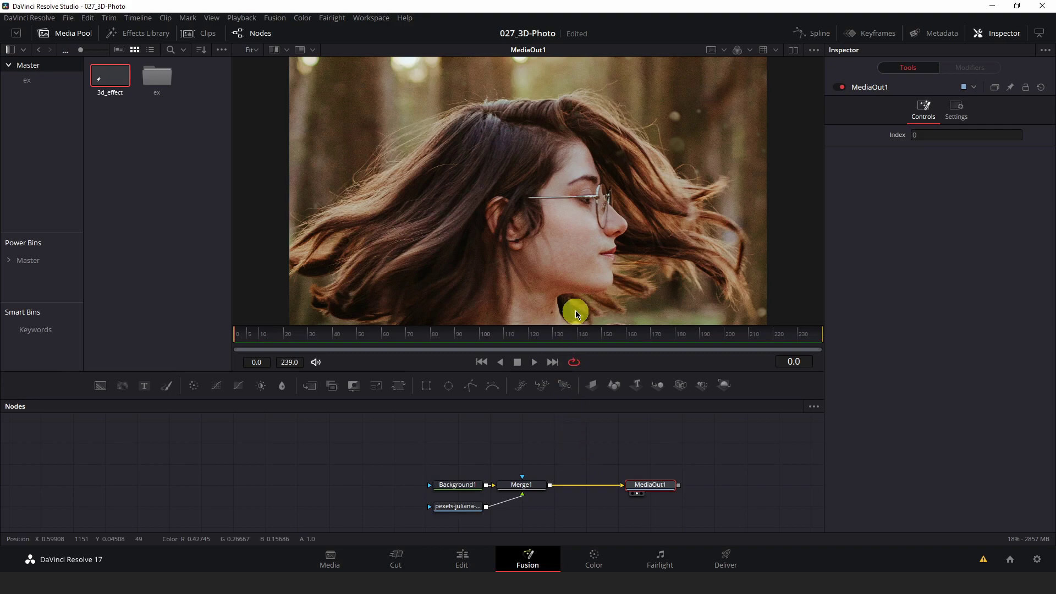
- Set Merge1's Size to 0.56 and raise its center to Y 0.694
scroll(571, 306, down, 1)
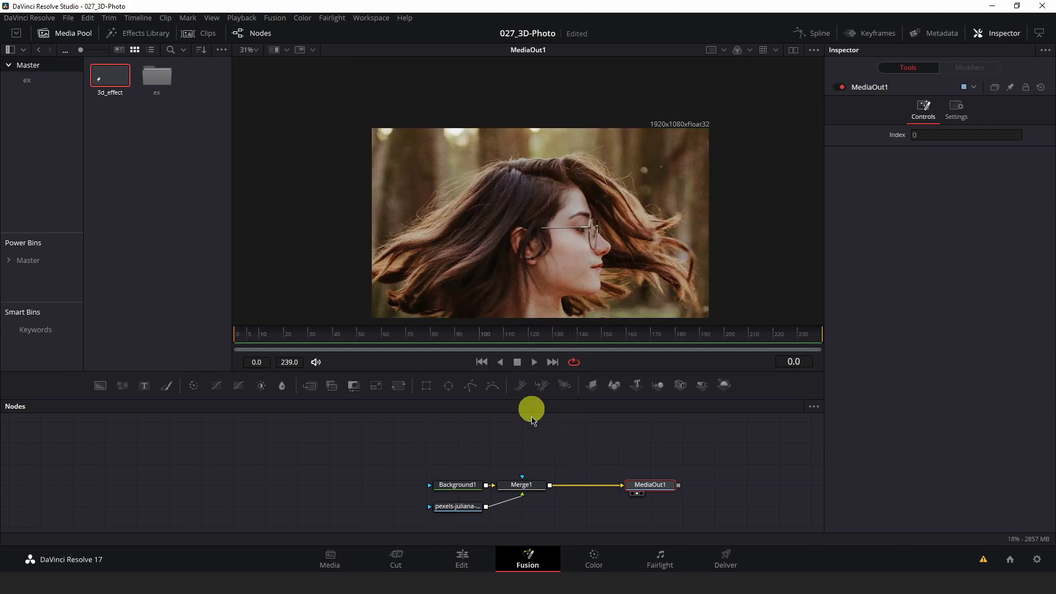
click(522, 485)
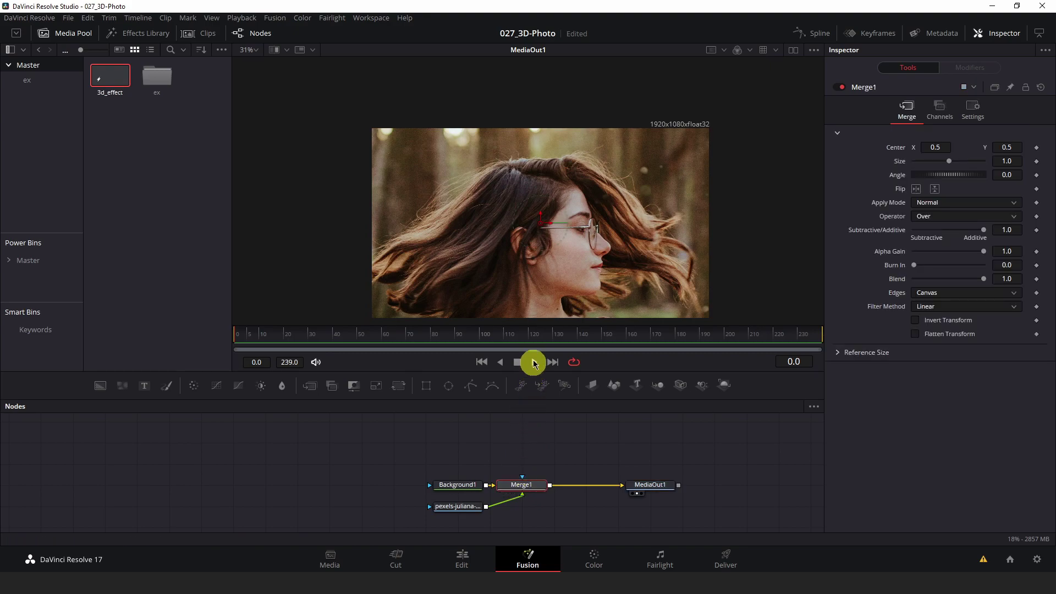
drag(955, 172, 934, 167)
drag(542, 219, 541, 183)
- Tidy the node graph, placing the photo loader below Merge1 and MediaOut1 further right
click(466, 511)
drag(466, 511, 523, 523)
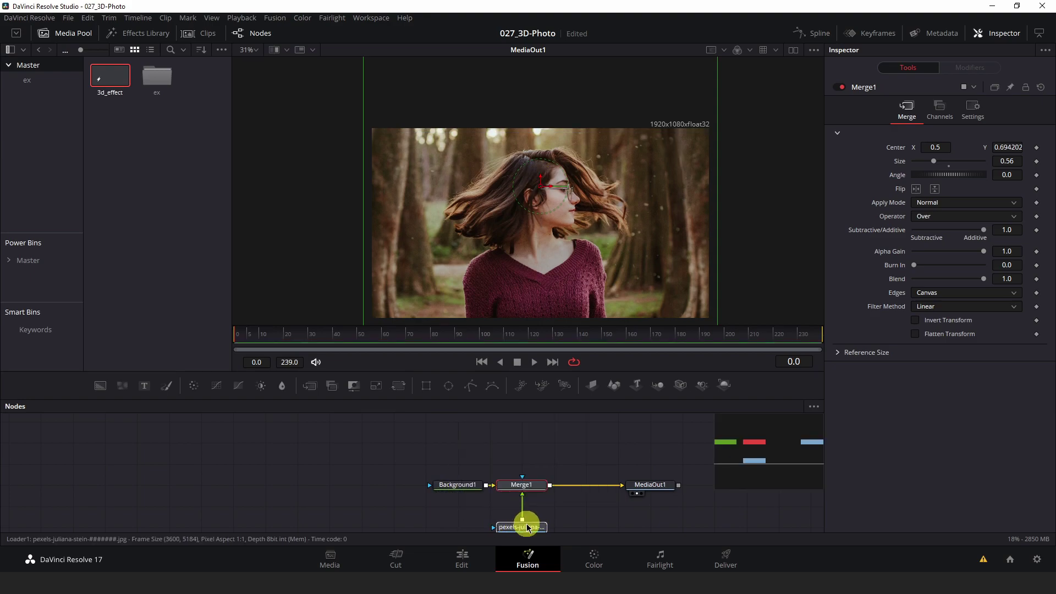
scroll(592, 484, down, 2)
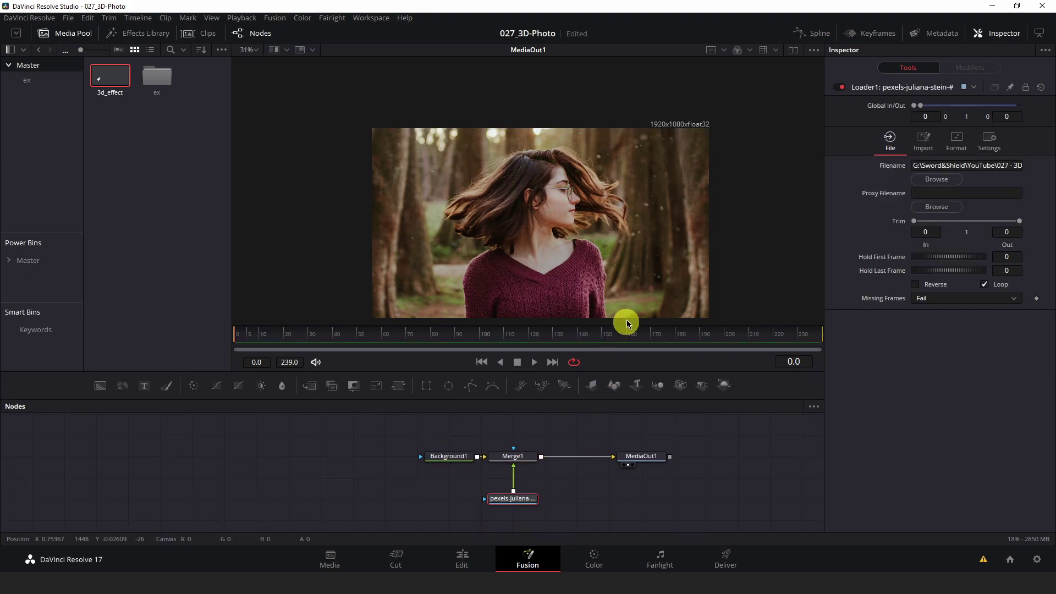
scroll(625, 318, down, 2)
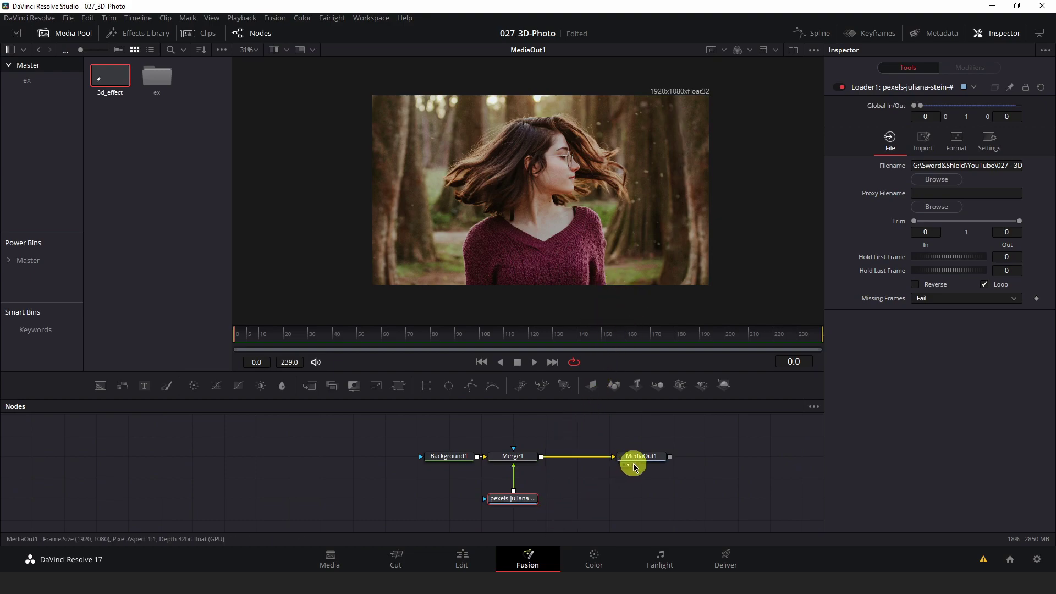
drag(640, 461, 671, 460)
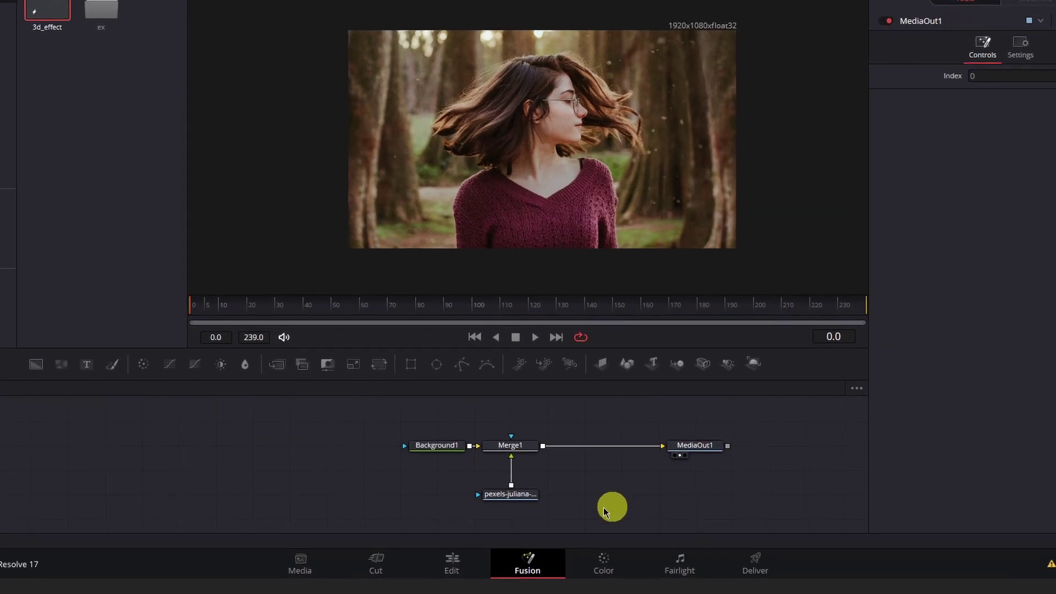
- Duplicate Merge1 and its photo loader, inserting the copy between Merge1 and MediaOut1
drag(566, 518, 492, 420)
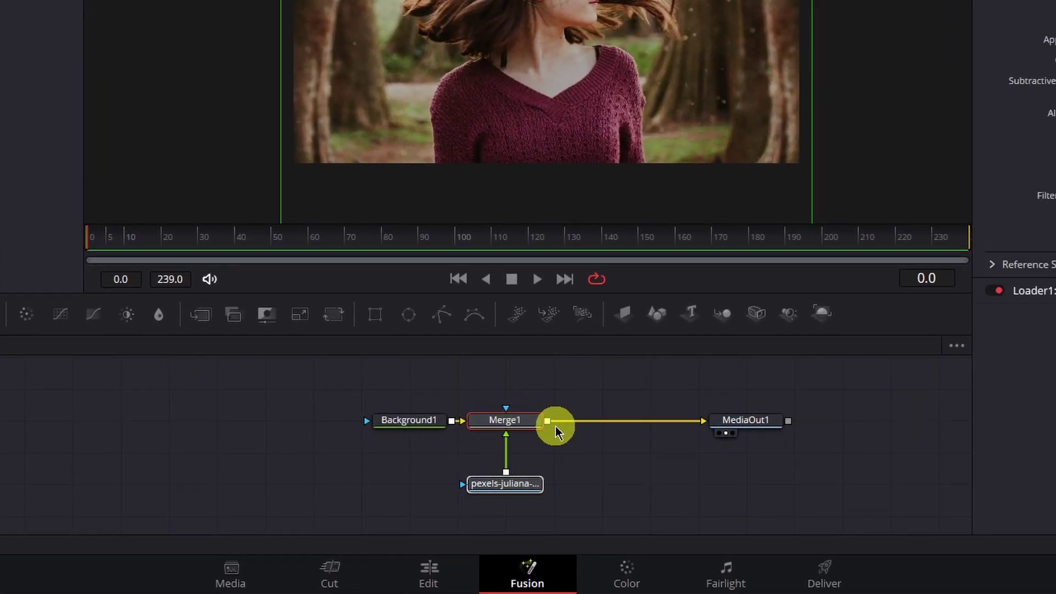
key(ctrl+c)
click(625, 484)
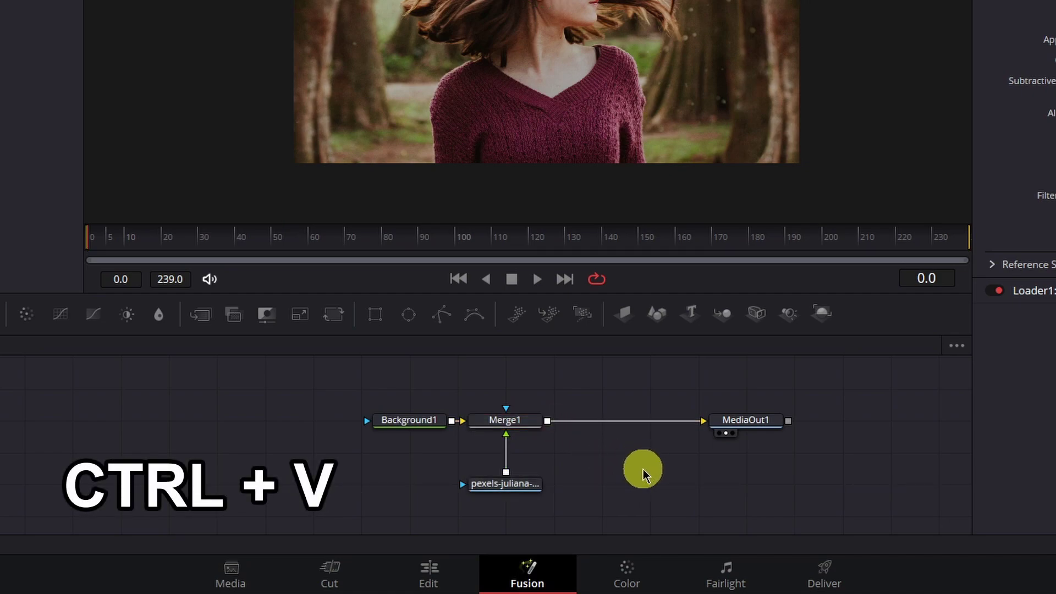
key(ctrl+v)
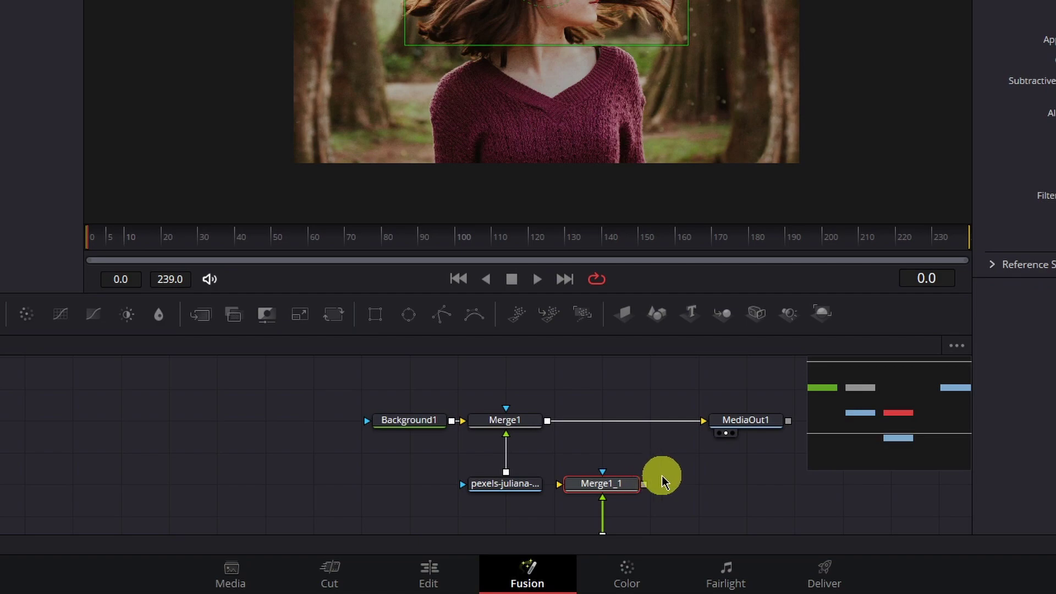
scroll(663, 482, down, 2)
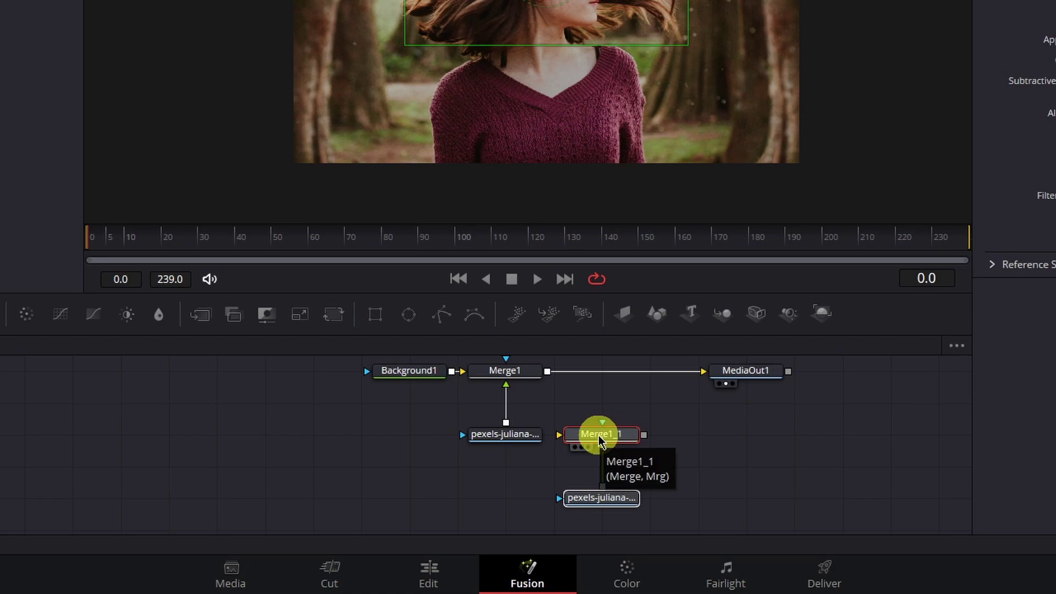
drag(600, 440, 623, 379)
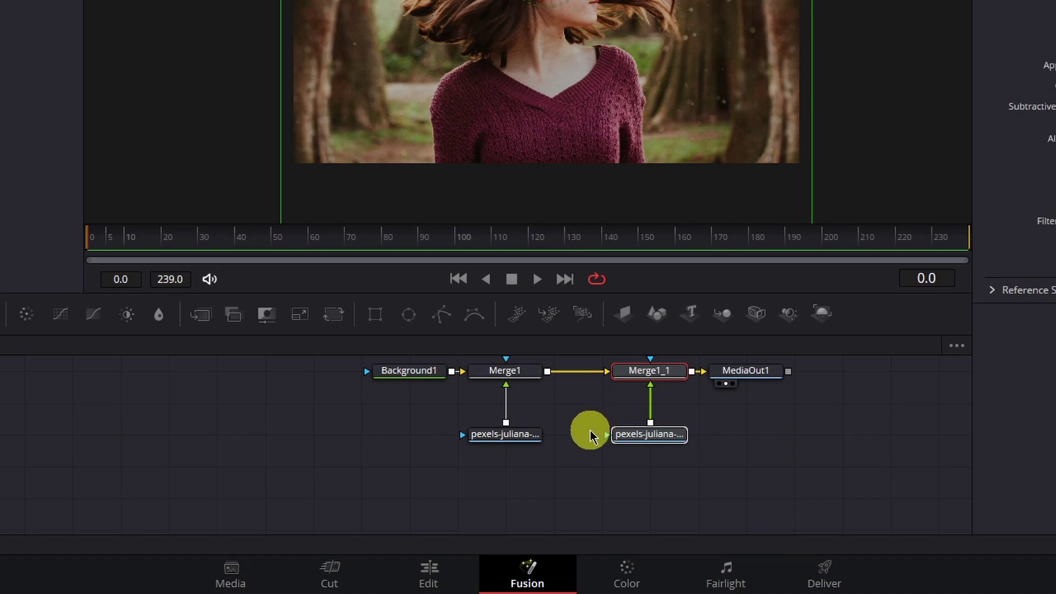
- Rename Merge1 to background and Merge1_1 to Subject
click(514, 376)
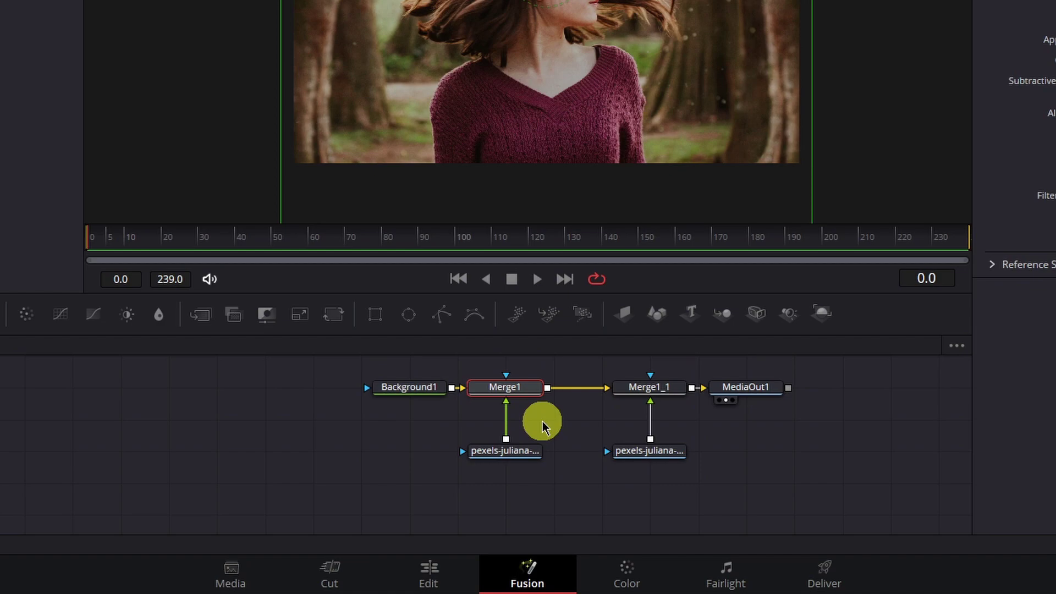
key(F2)
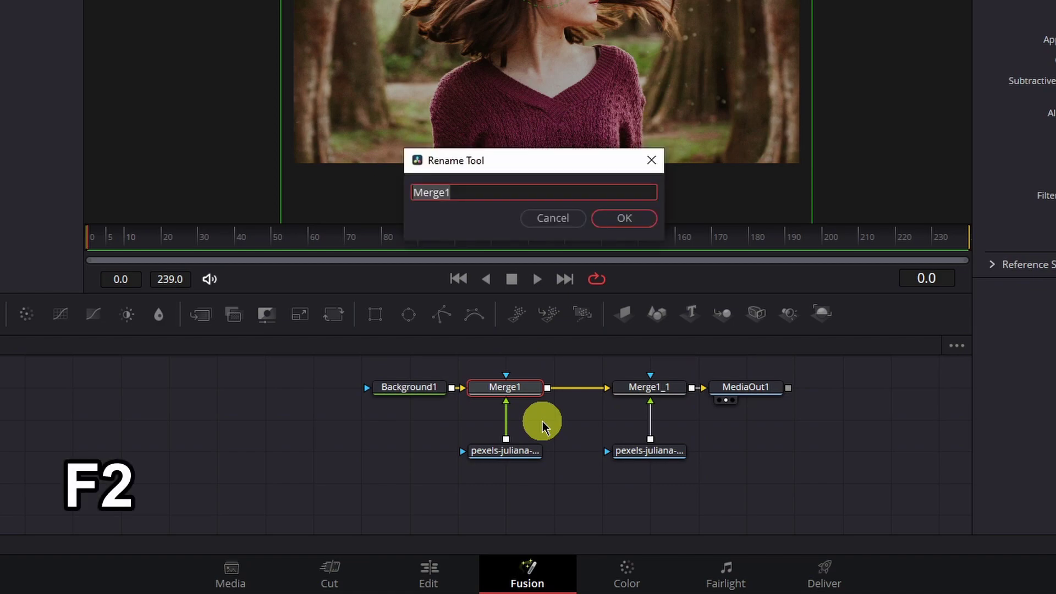
text(back)
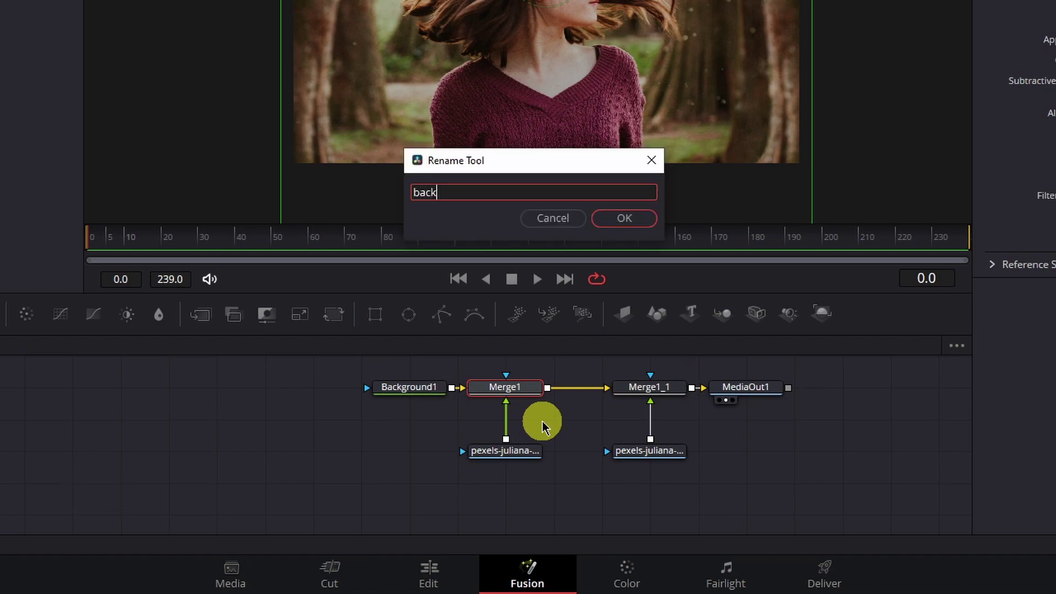
text(ground)
key(Return)
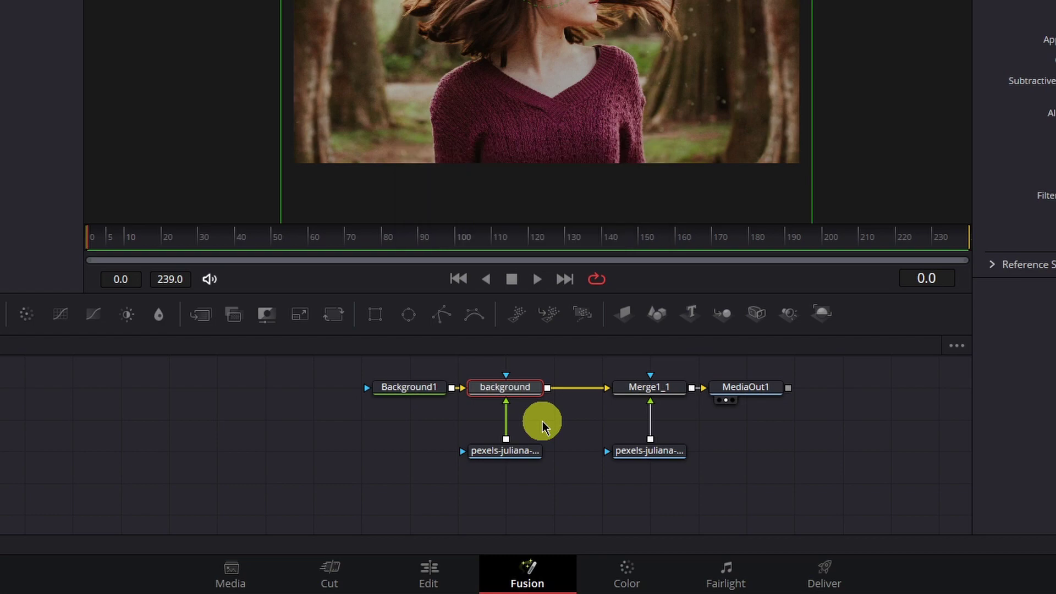
click(654, 389)
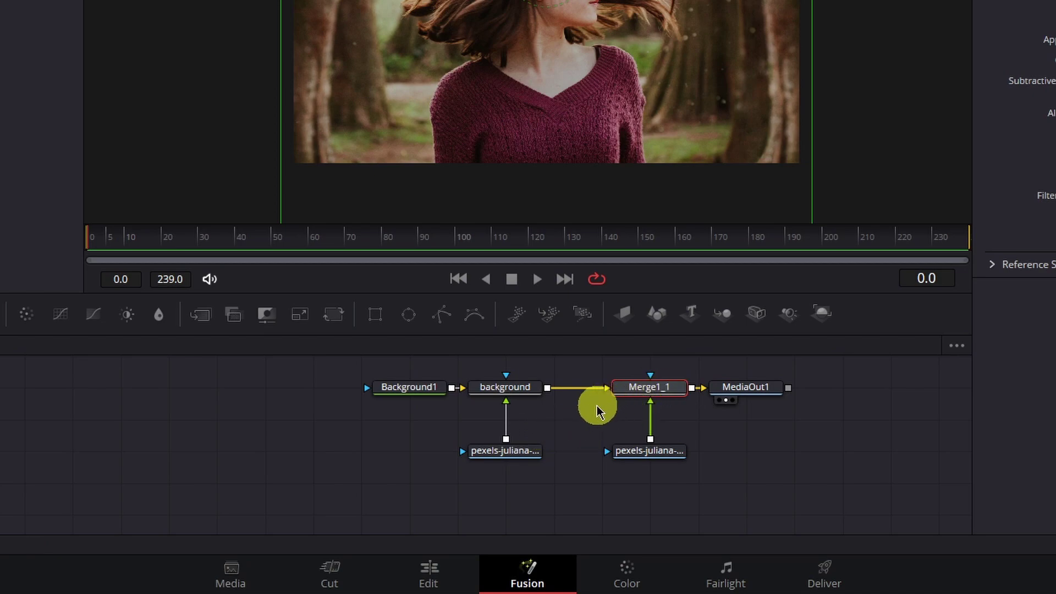
key(F2)
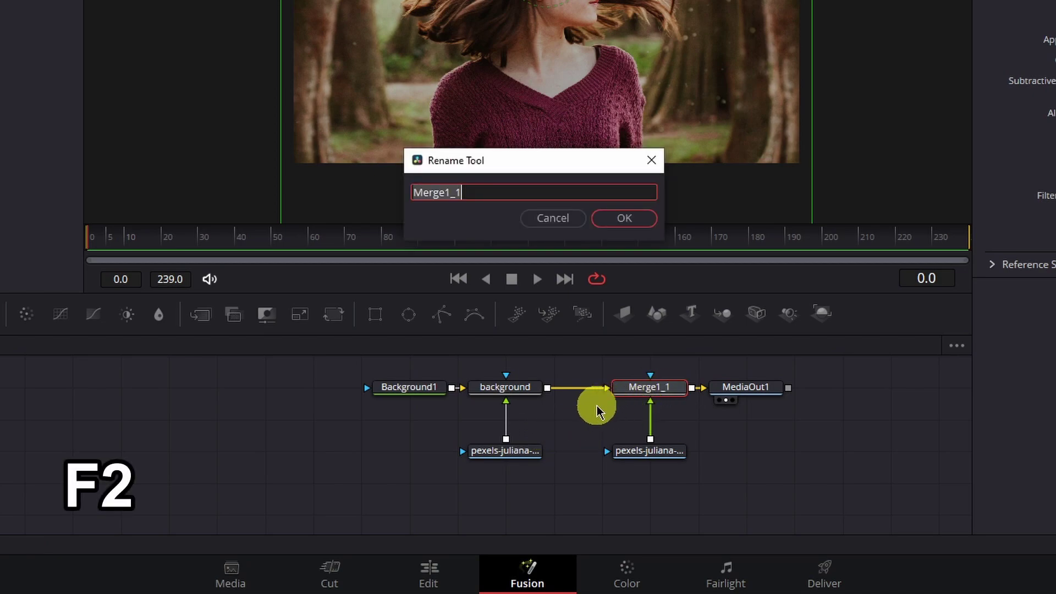
text(Subject)
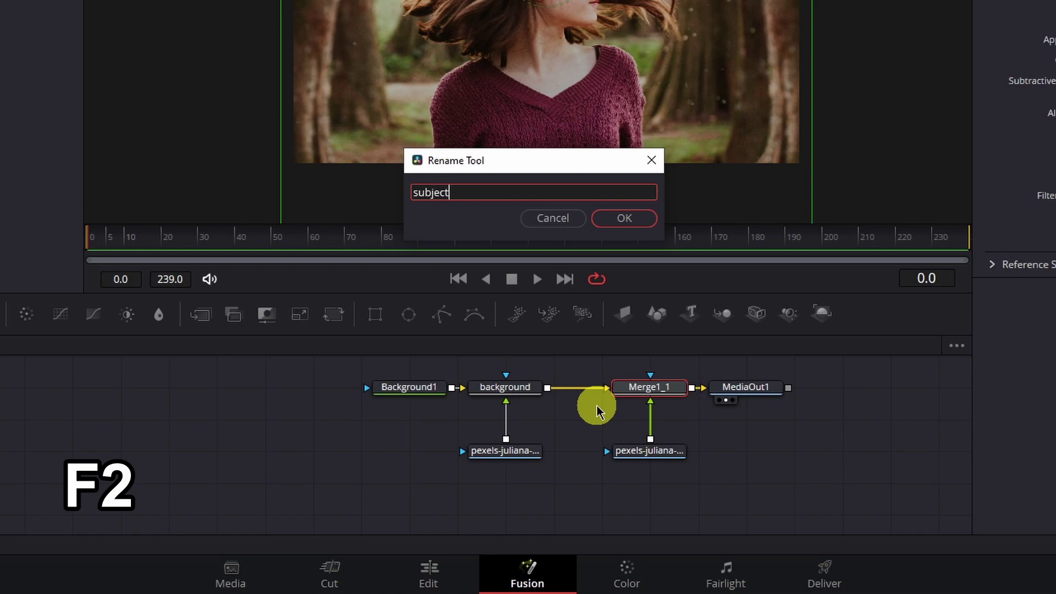
key(Return)
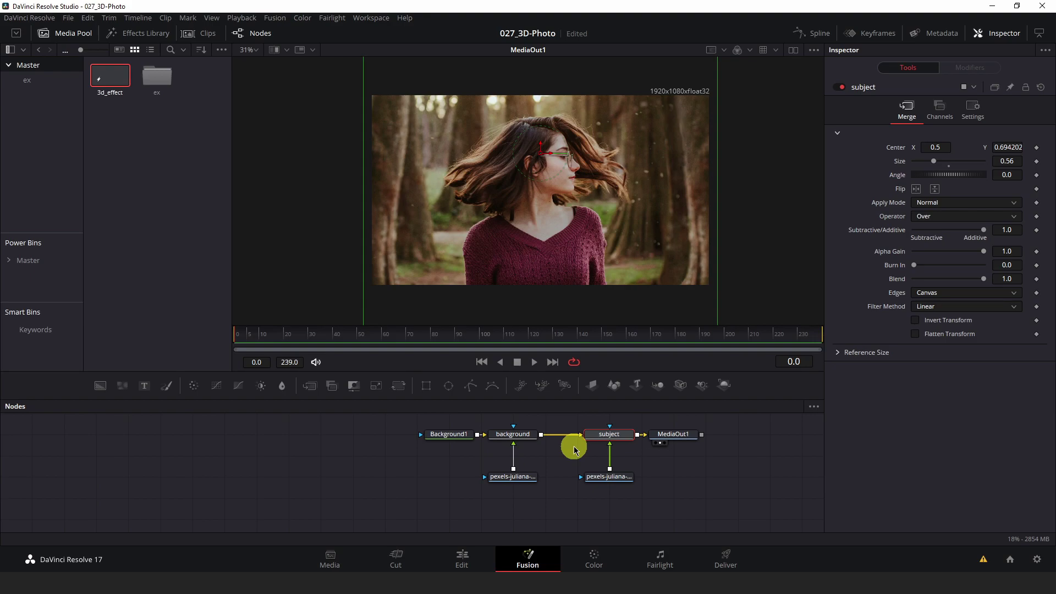
- Save the project and attach a Polygon mask to the subject's photo loader
key(ctrl+s)
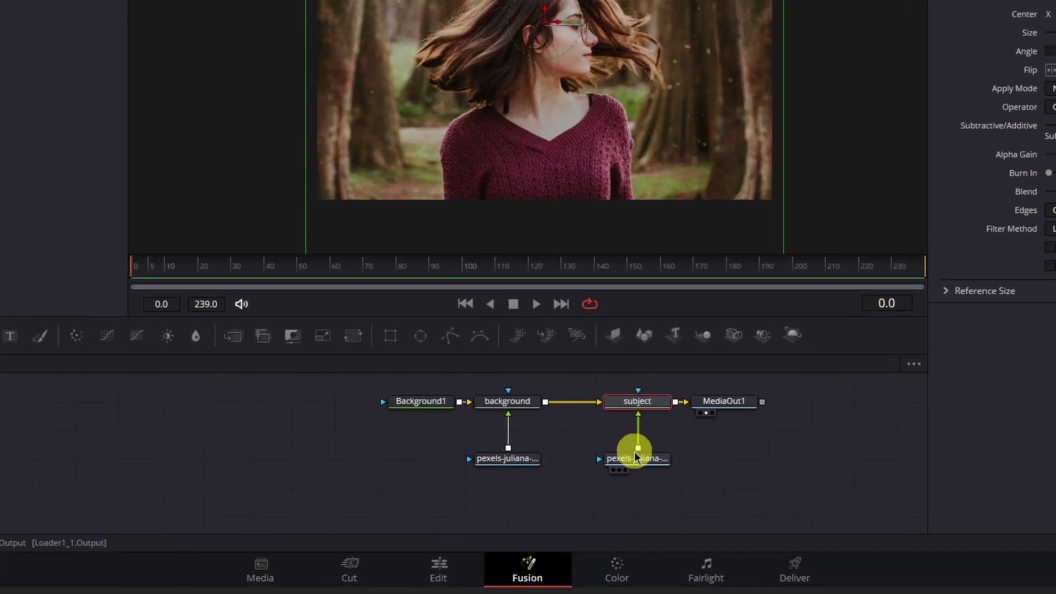
click(642, 455)
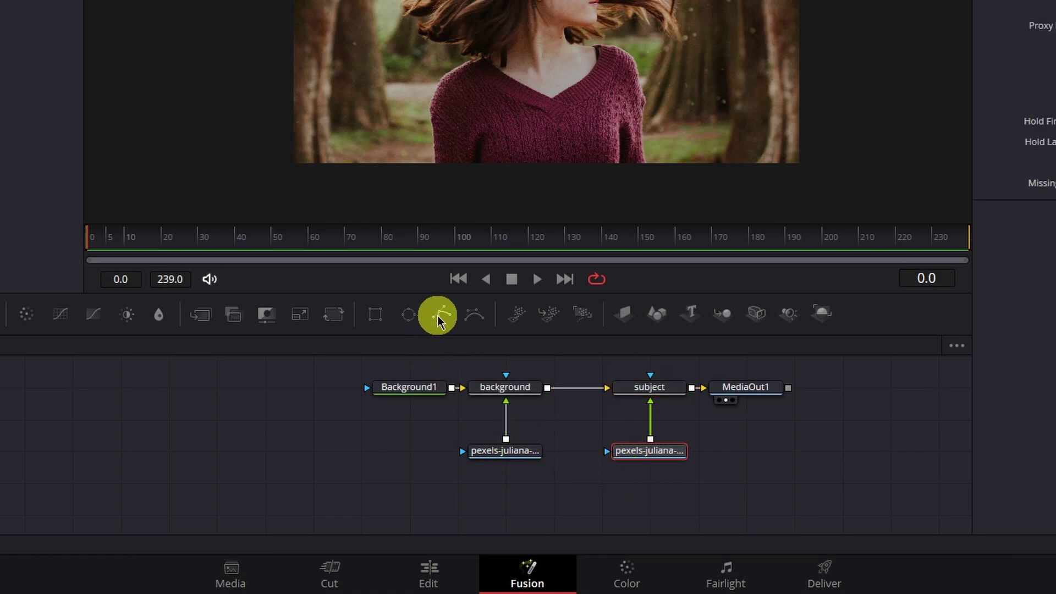
drag(439, 317, 608, 436)
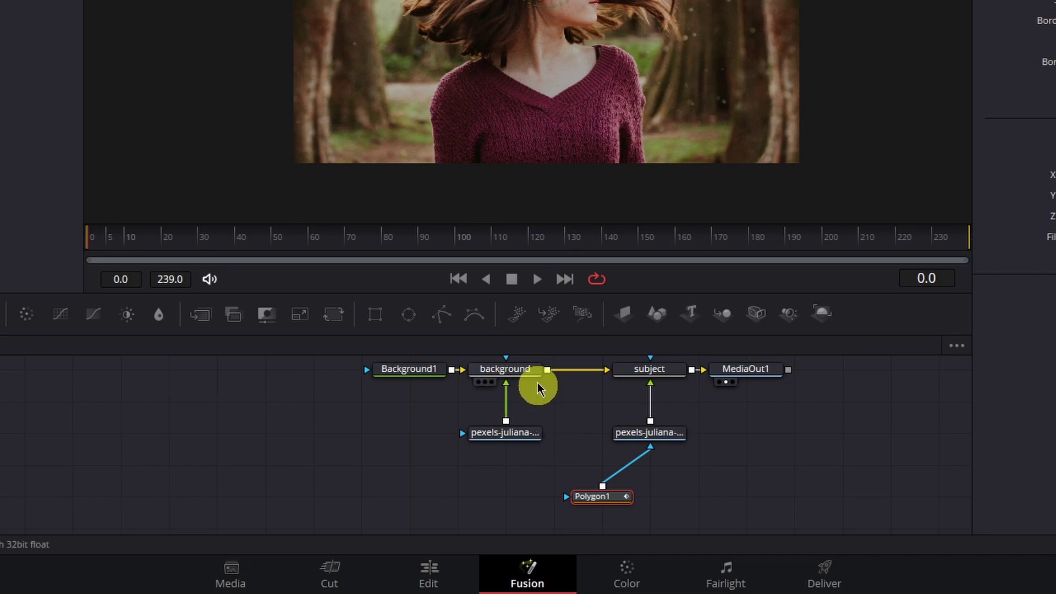
- Show the photo on its own in the viewer and frame it for masking
click(517, 440)
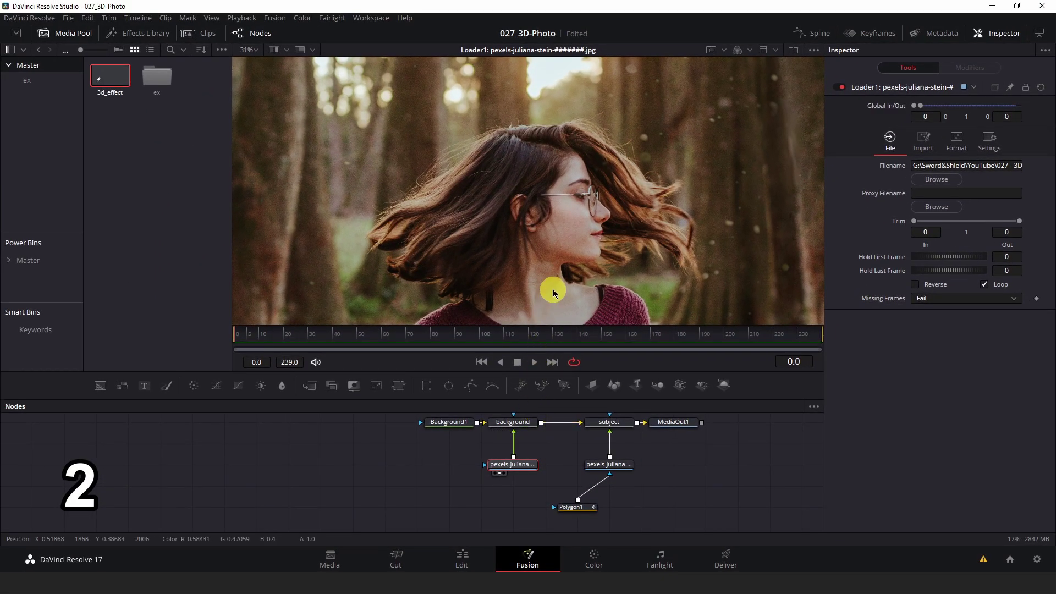
key(ctrl+f)
drag(561, 221, 550, 170)
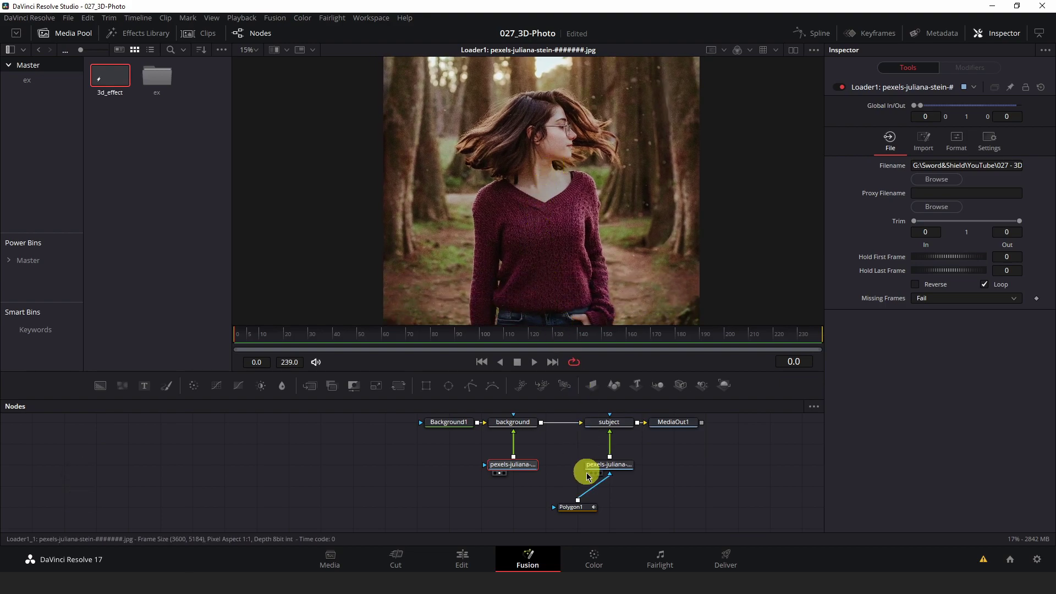
click(581, 510)
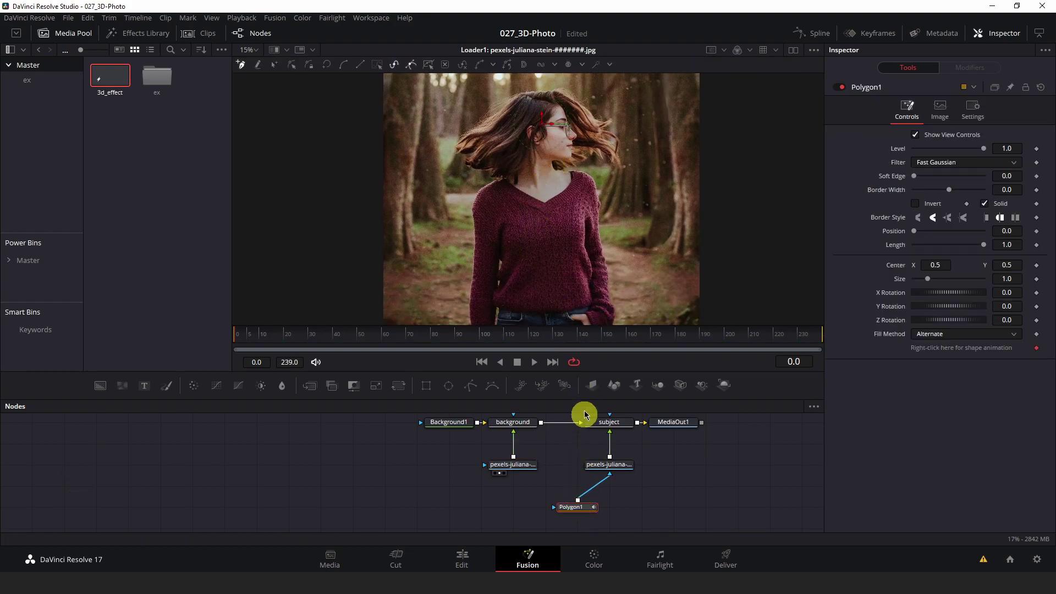
drag(594, 278, 585, 215)
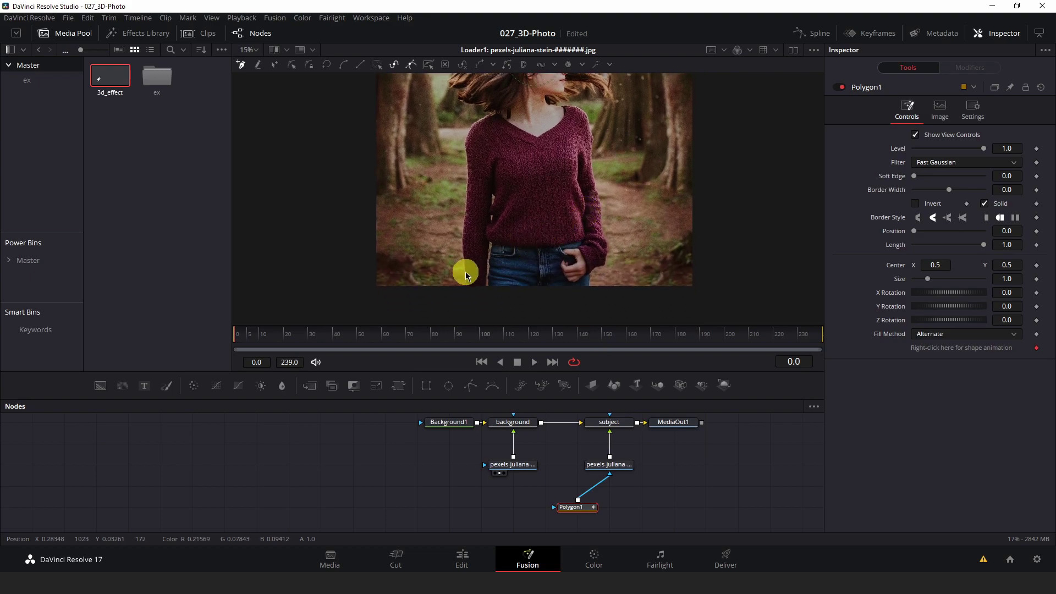
scroll(452, 292, up, 3)
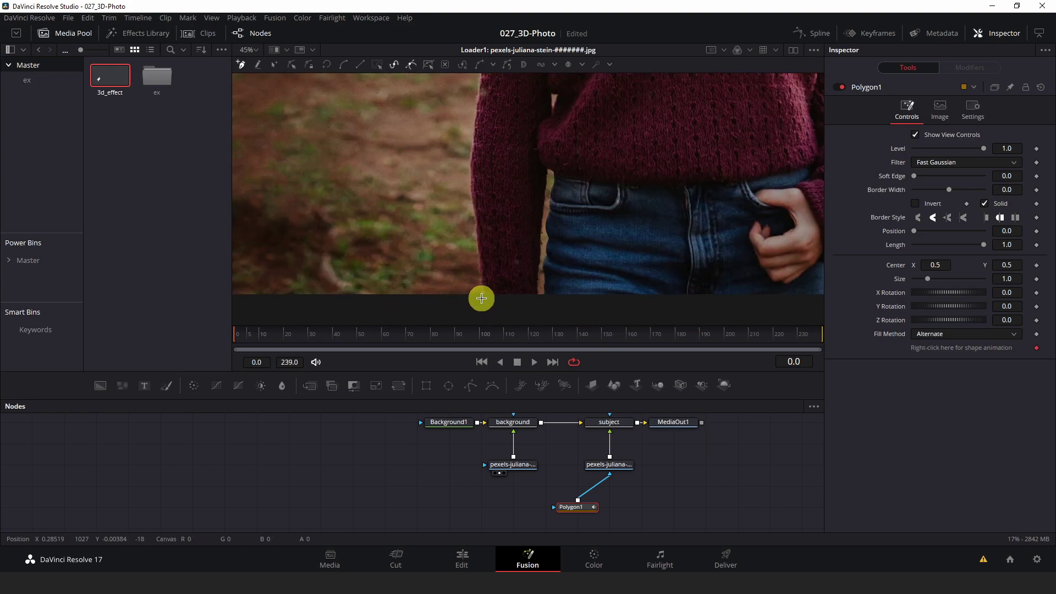
scroll(480, 304, up, 1)
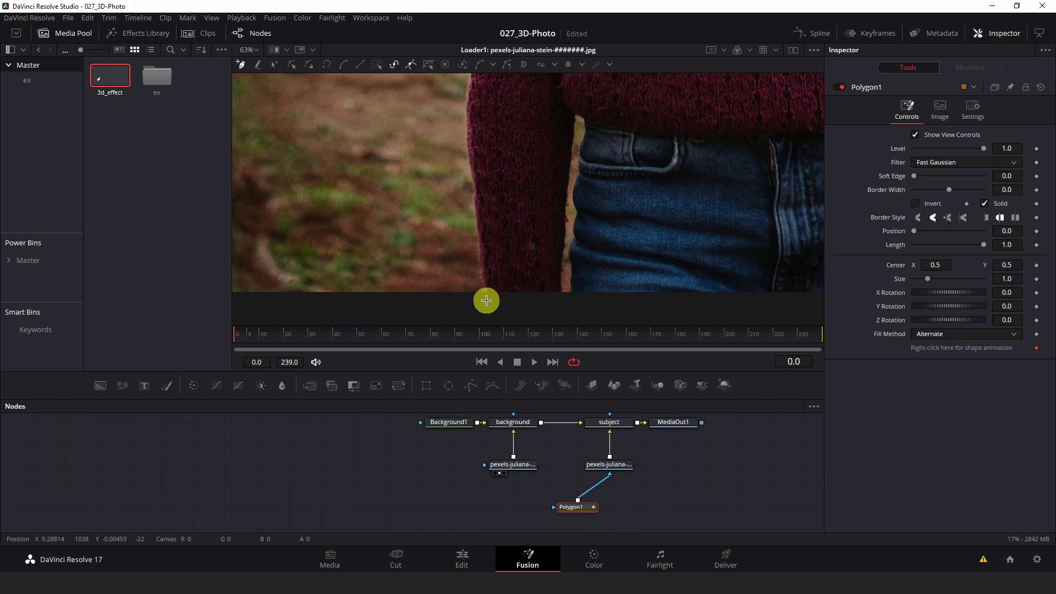
- Place polygon mask points from below the hip up along the sweater edge
click(486, 300)
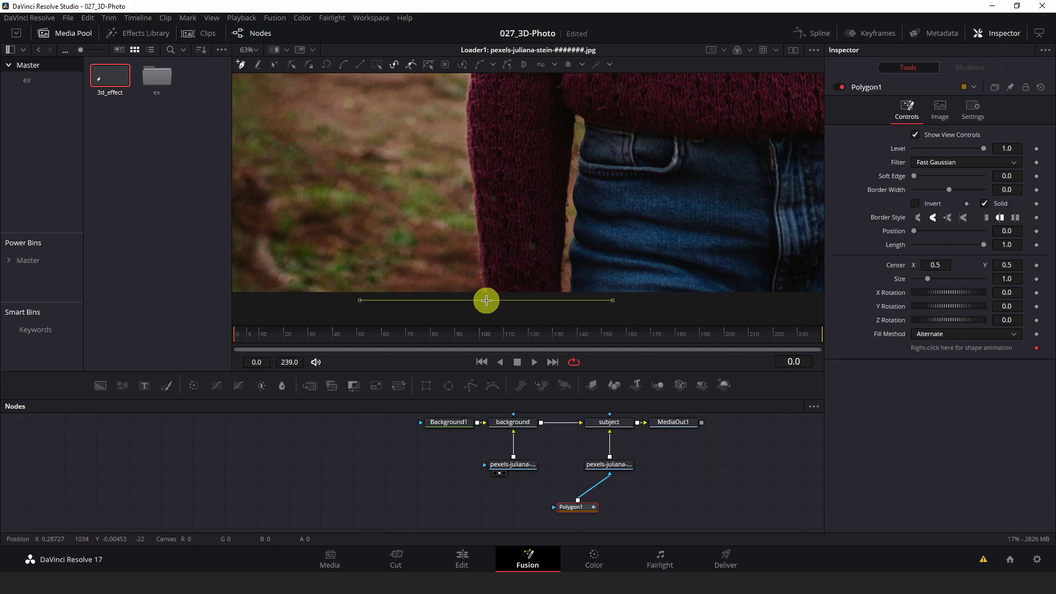
click(476, 209)
scroll(495, 231, up, 3)
click(481, 244)
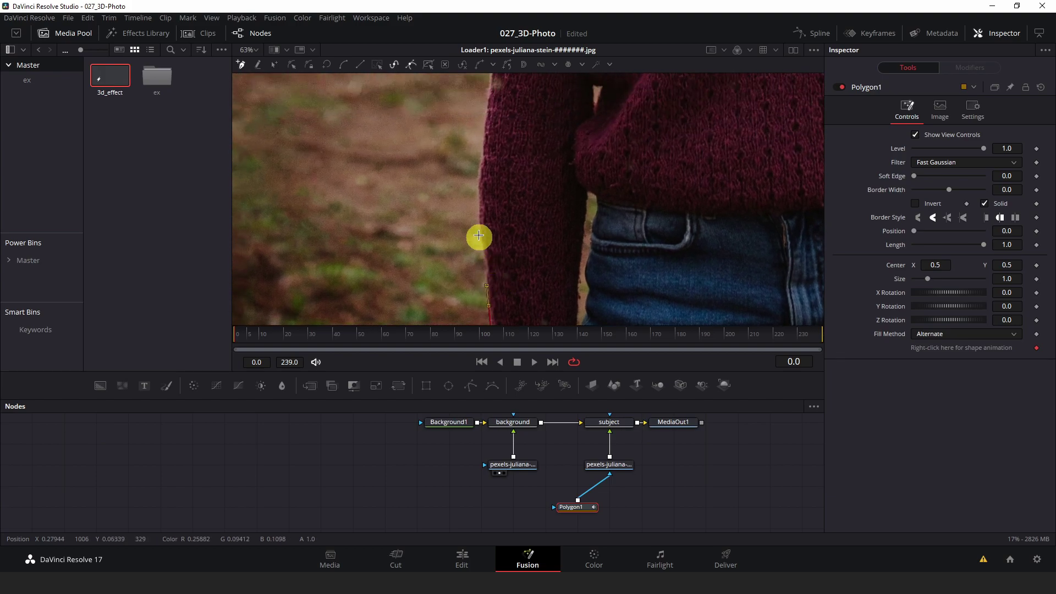
click(480, 223)
scroll(511, 253, up, 2)
scroll(515, 258, up, 3)
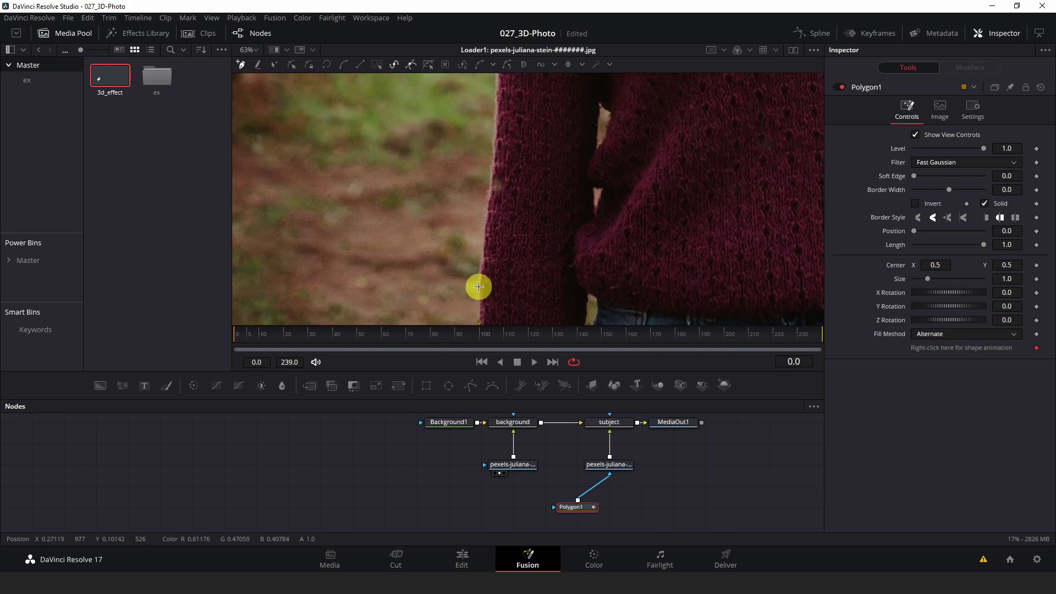
click(479, 285)
scroll(483, 254, up, 3)
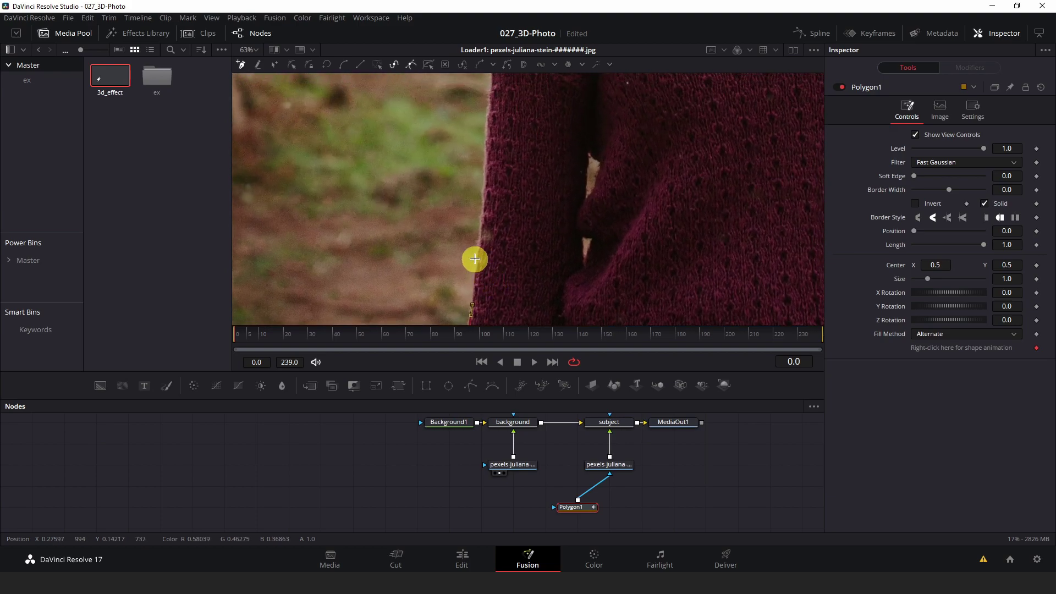
click(473, 277)
click(476, 258)
scroll(487, 258, up, 2)
click(481, 261)
click(480, 245)
scroll(487, 258, up, 3)
scroll(514, 146, up, 3)
- Trace the mask around the hair outline and close it at the sweater
click(613, 108)
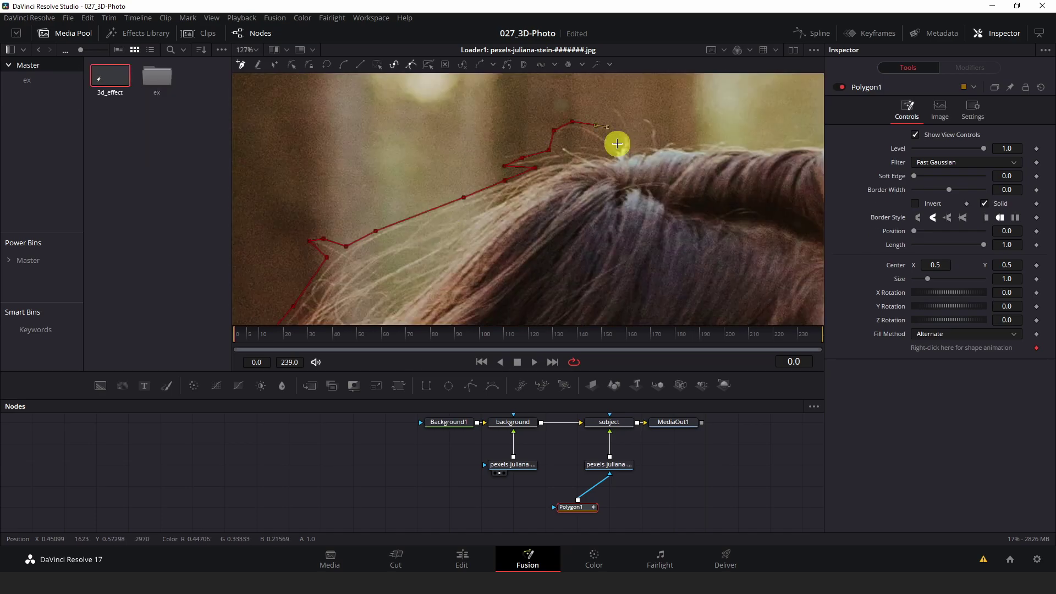
click(532, 248)
click(478, 165)
click(538, 240)
scroll(662, 270, down, 10)
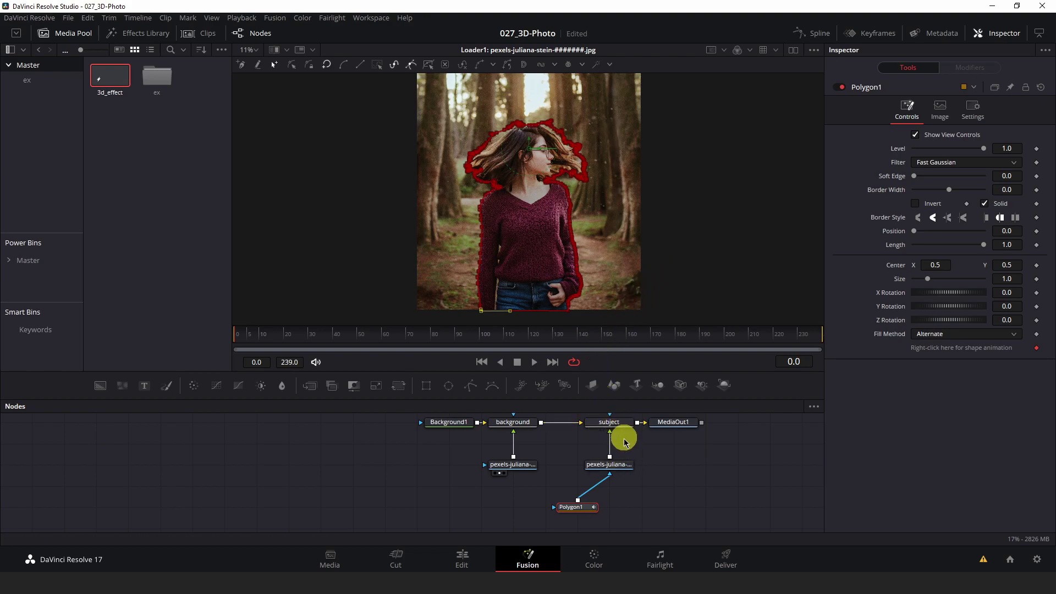
- View the subject photo, set Polygon1's Soft Edge to about 0.011, and save
click(623, 469)
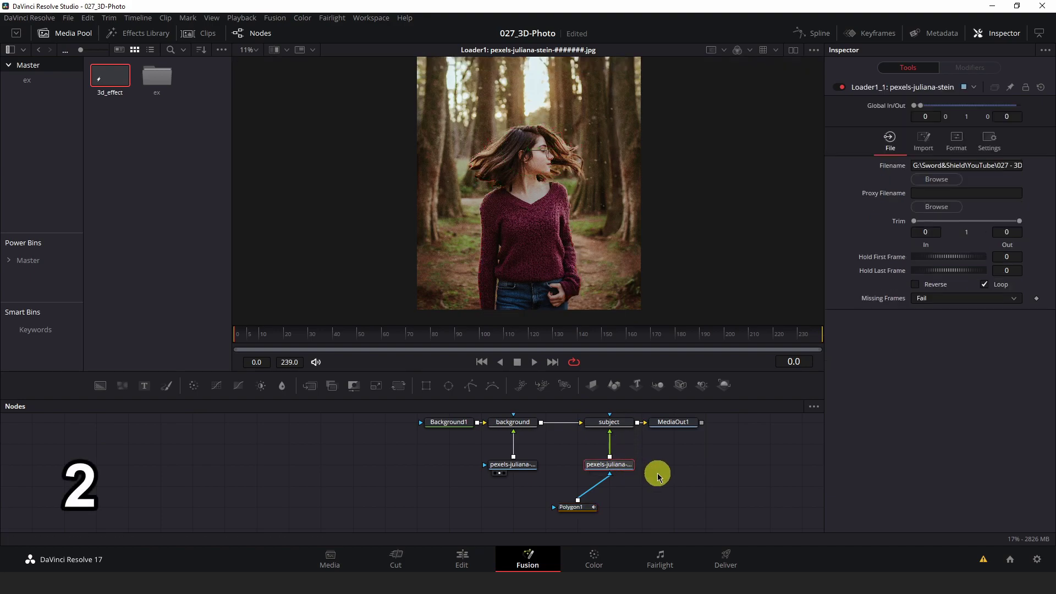
key(1)
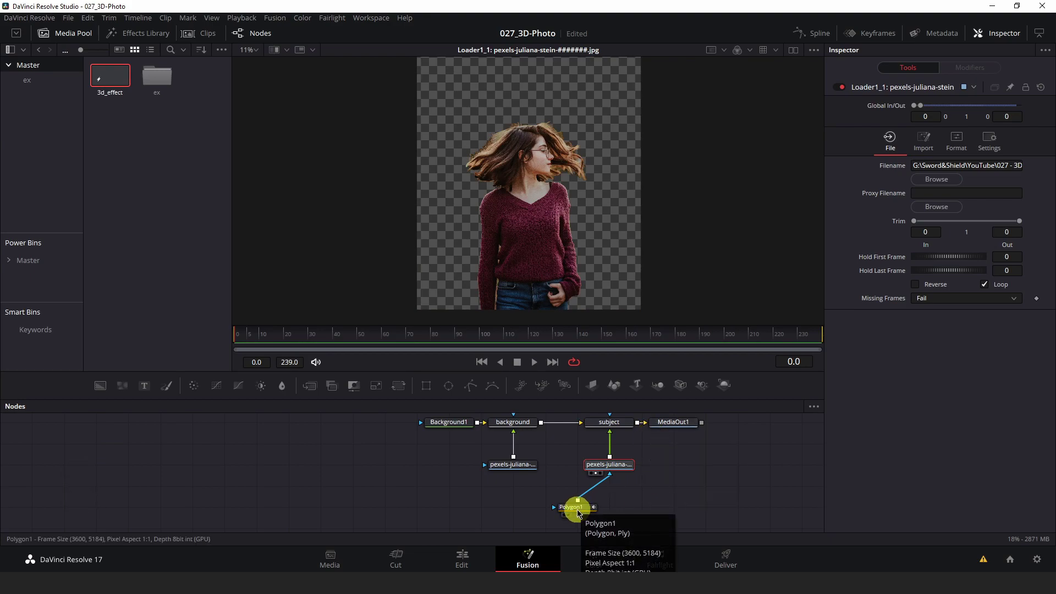
click(572, 507)
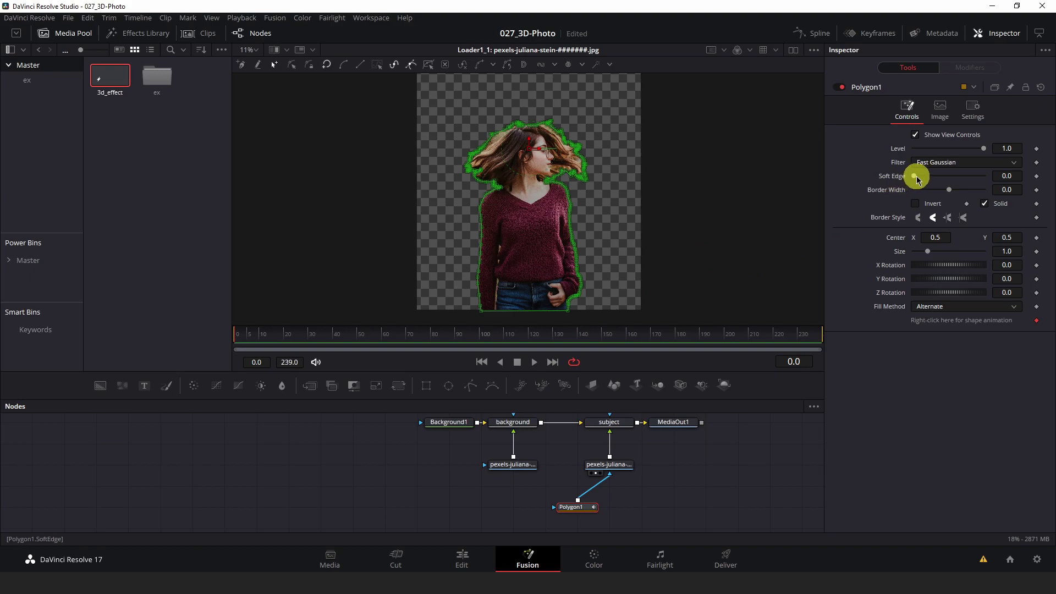
drag(916, 179, 919, 177)
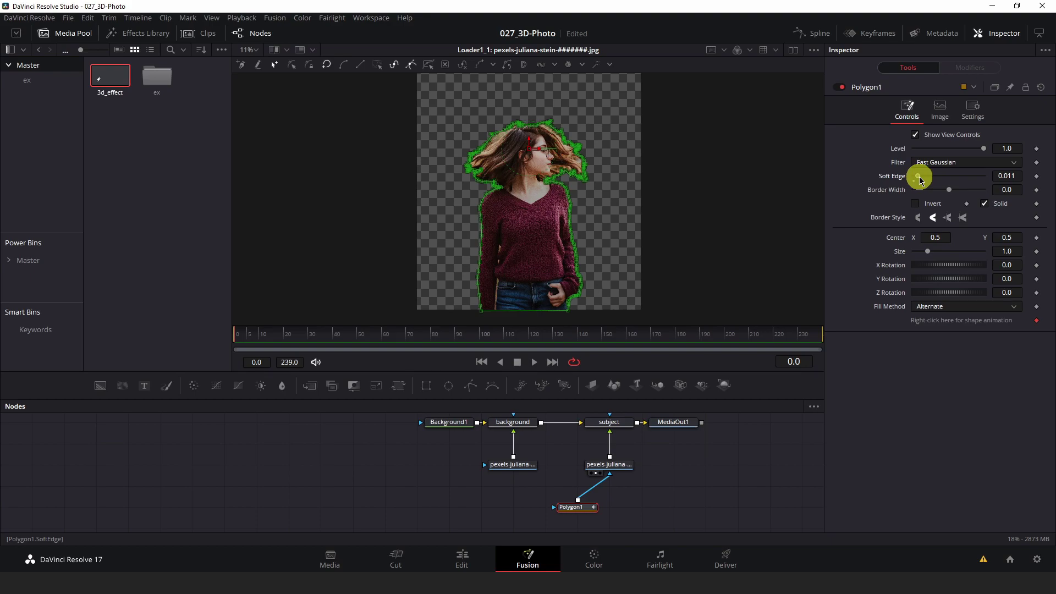
click(609, 465)
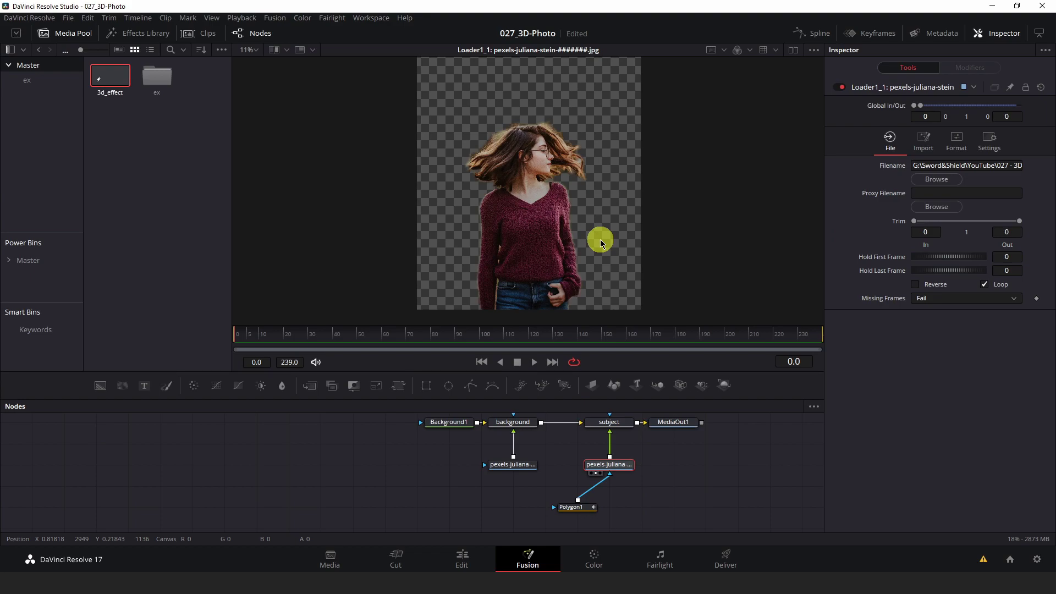
key(ctrl+s)
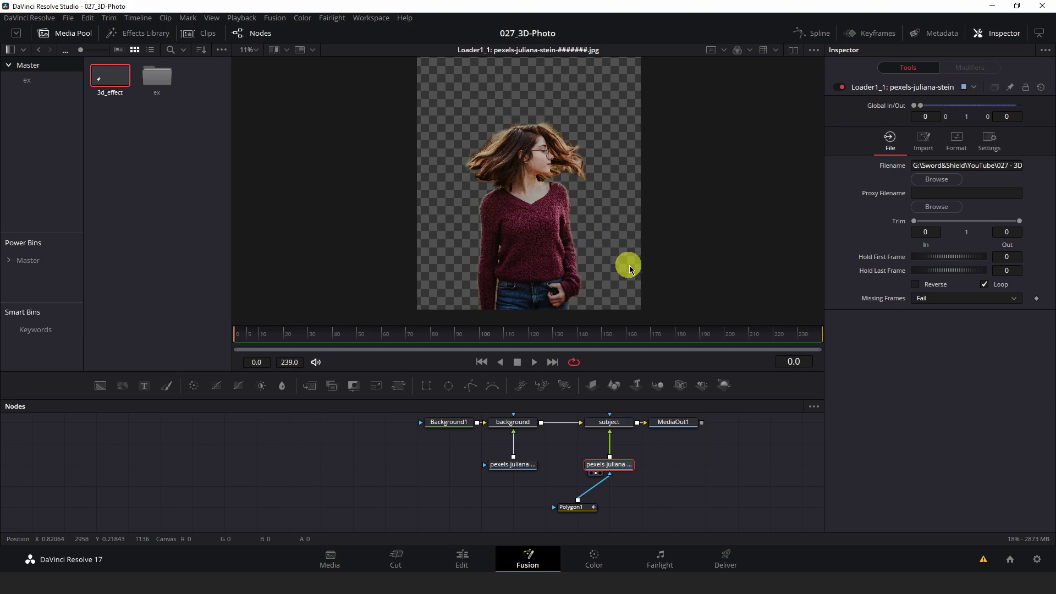
- Show MediaOut1's final composite in the viewer and centre the image
click(673, 423)
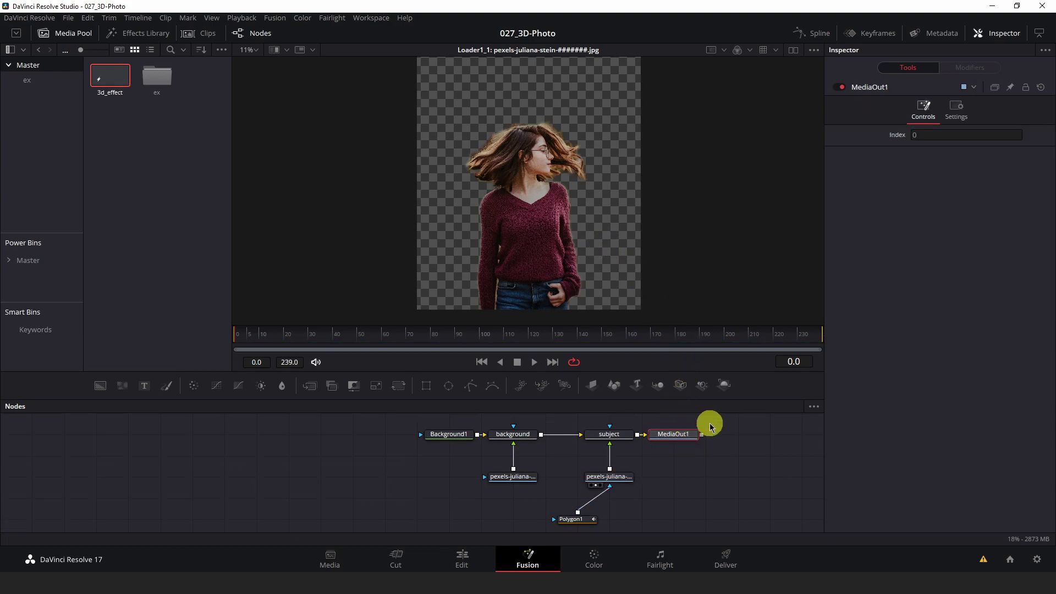
key(2)
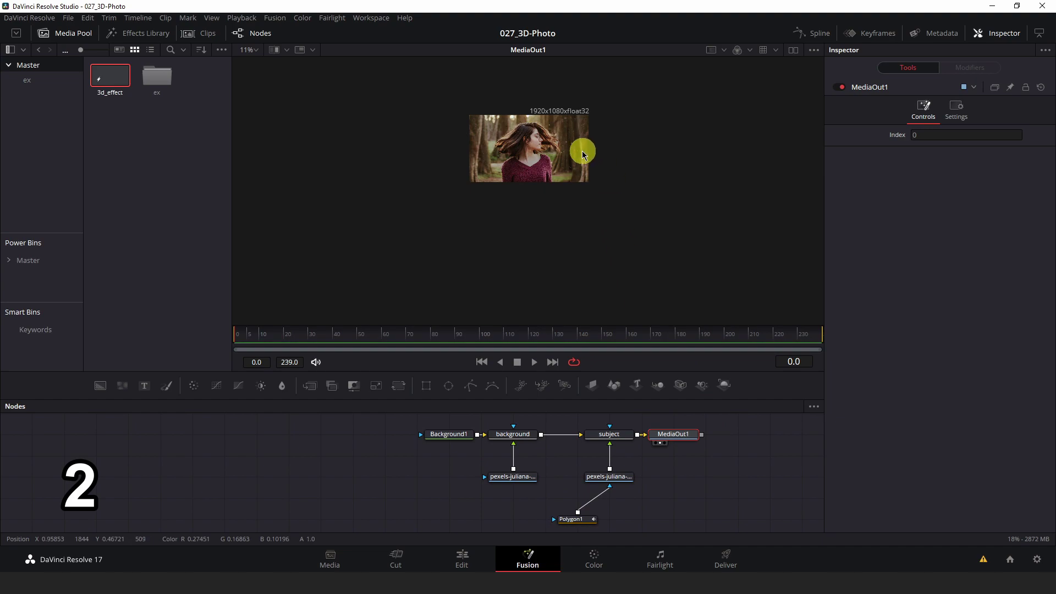
scroll(575, 151, up, 5)
drag(592, 172, 644, 214)
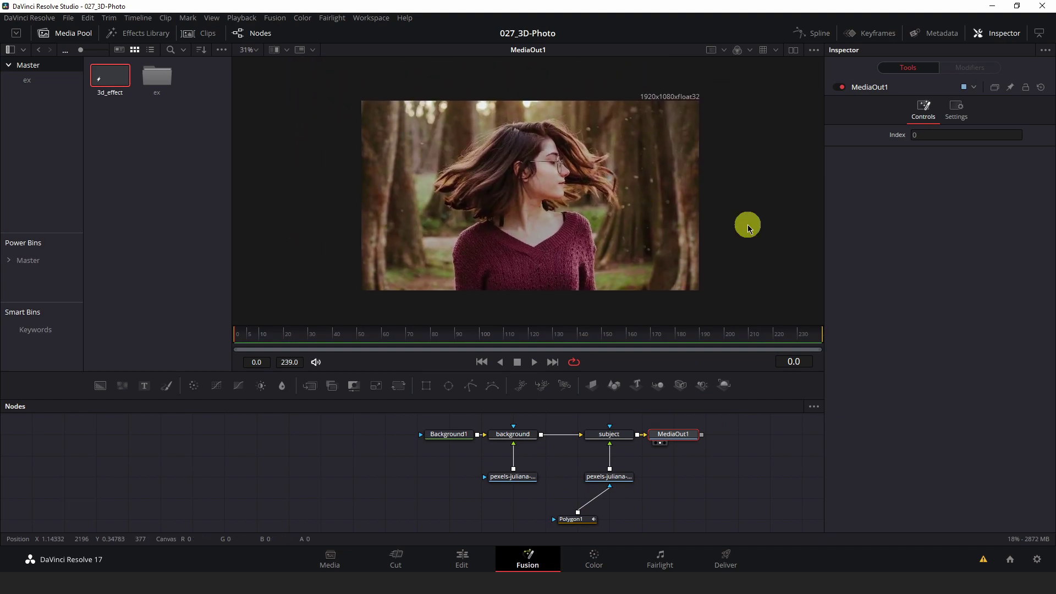
- Shift the background branch nodes left, leaving the background merge selected
click(522, 437)
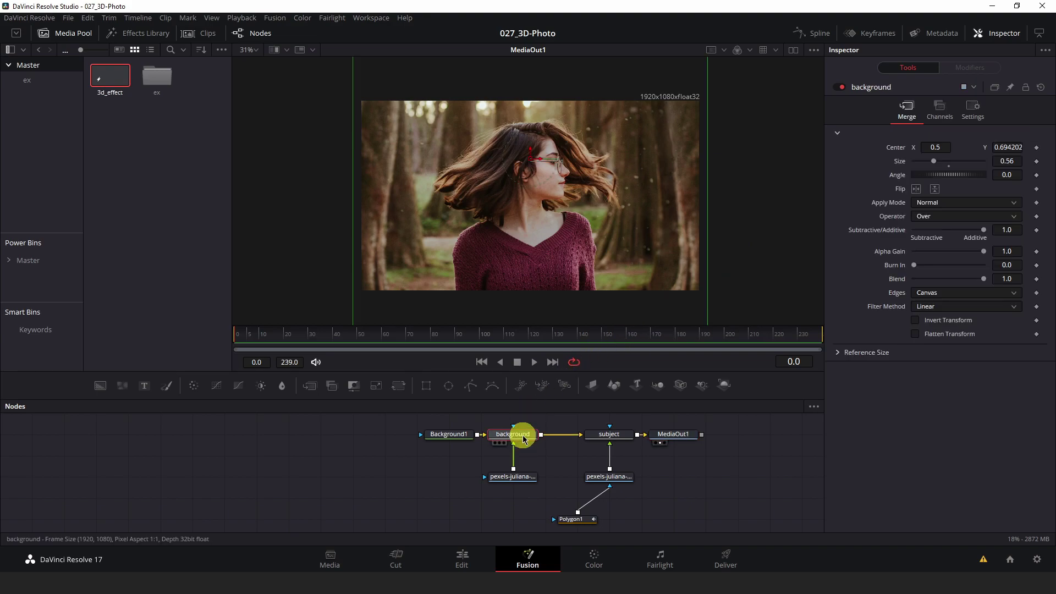
drag(523, 506, 423, 404)
drag(507, 434, 406, 438)
click(427, 438)
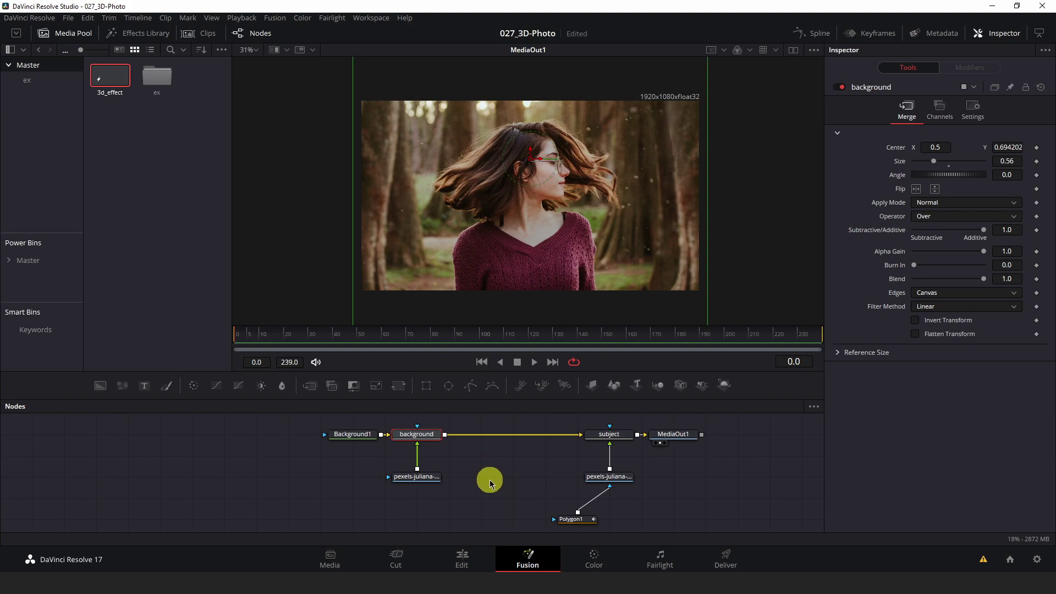
- Add a DVE node after the background merge by searching 'dve'
key(shift+space)
text(loader)
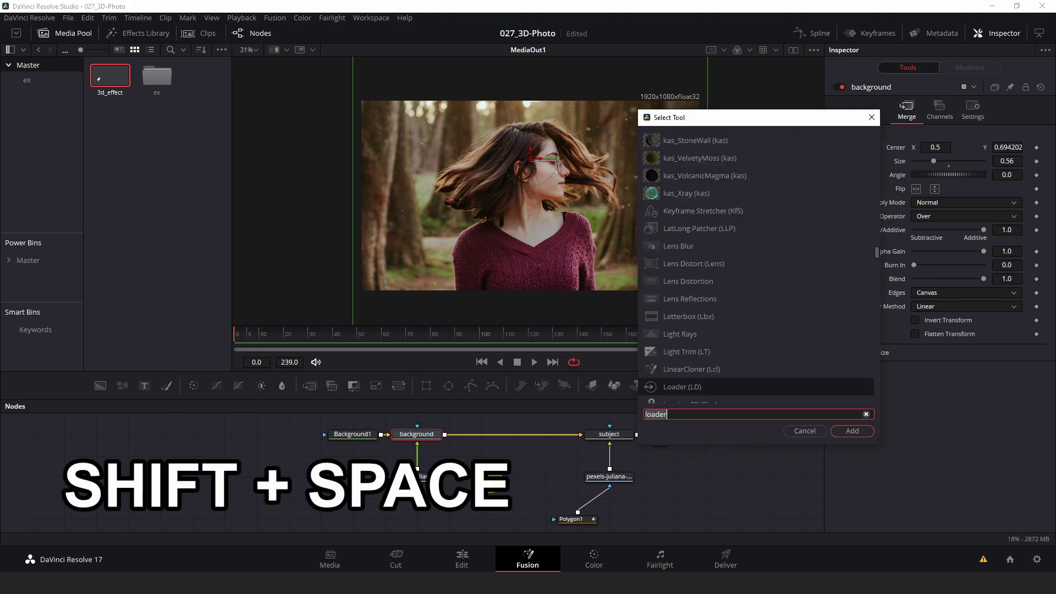
key(BackSpace)
key(BackSpace)
key(BackSpace)
key(BackSpace)
key(BackSpace)
key(BackSpace)
text(dve)
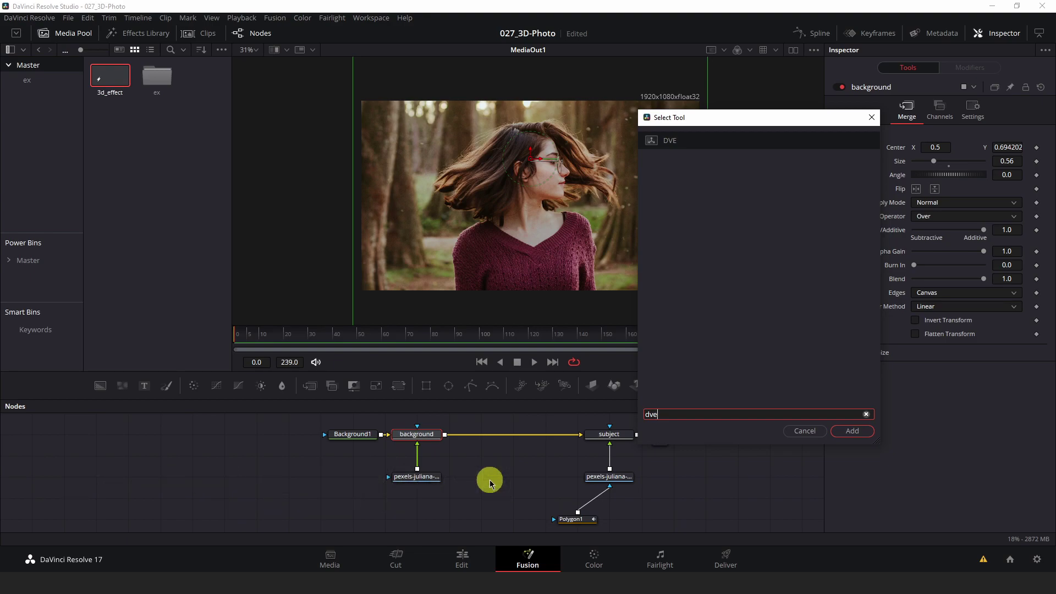
key(Return)
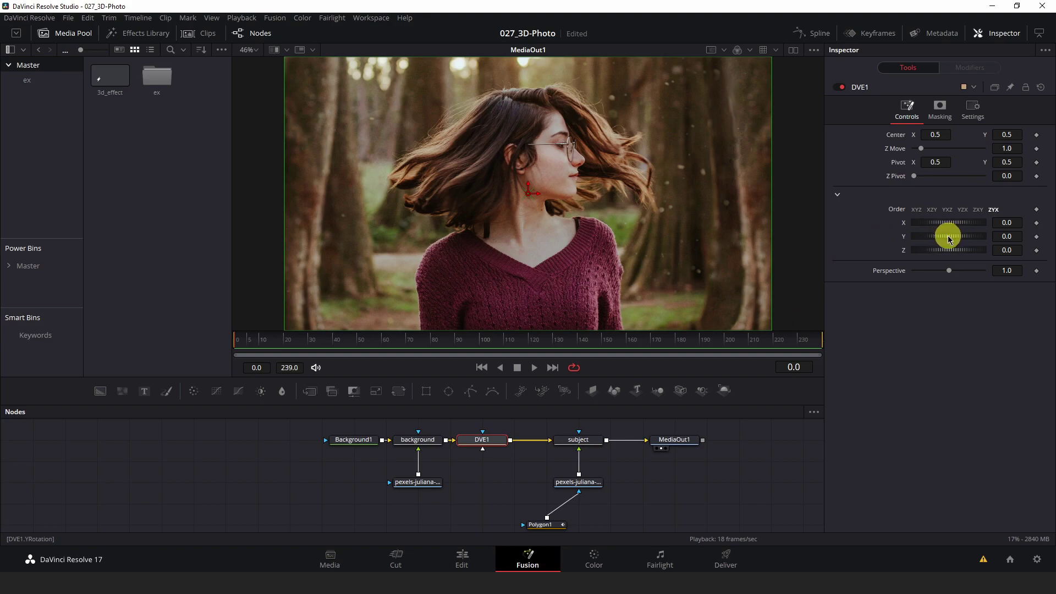
- At frame 0, keyframe DVE1's X rotation at 2.6 and Y rotation at 5.2
click(238, 342)
drag(939, 238, 940, 238)
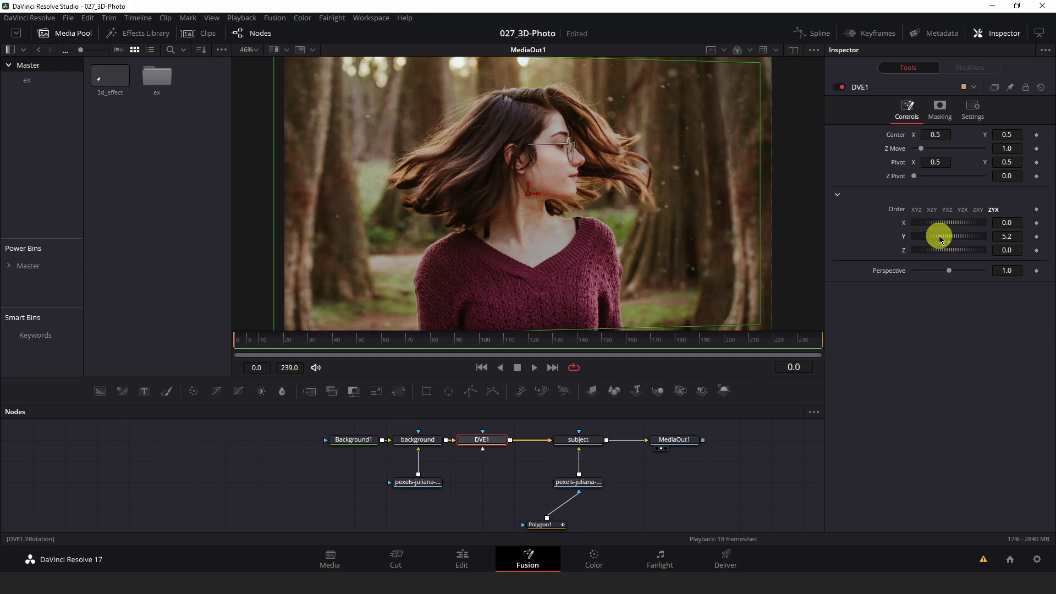
click(1006, 237)
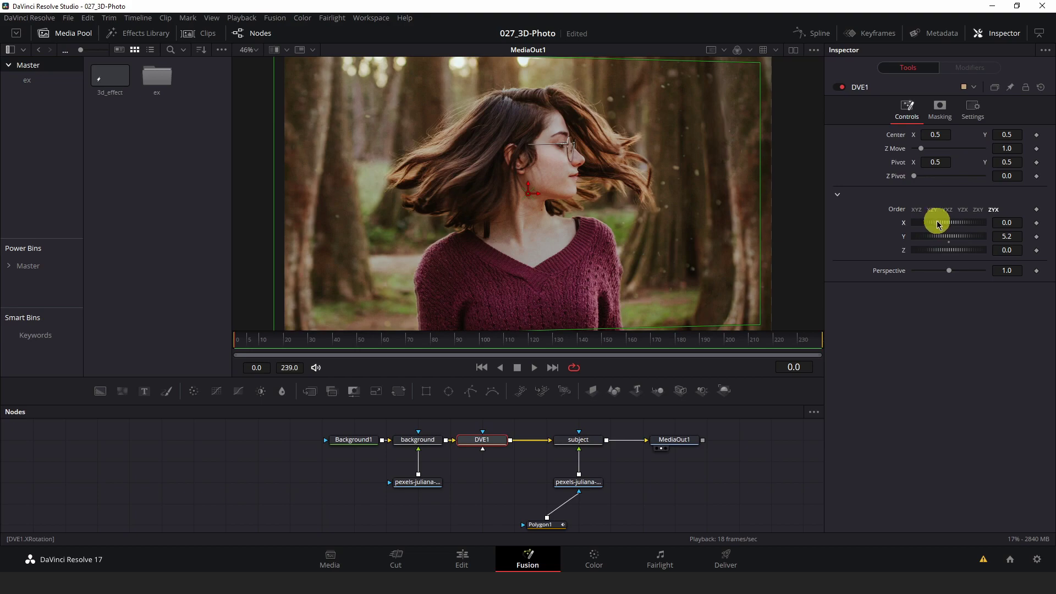
drag(938, 224, 939, 225)
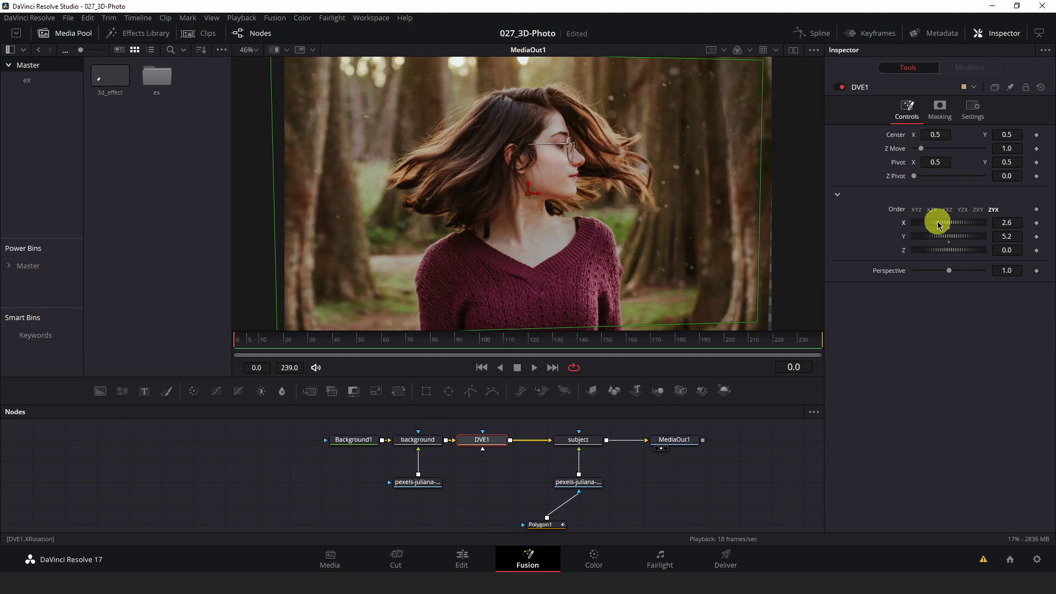
click(1036, 223)
click(1036, 237)
- At frame 239, set X/Y rotation to -2.6 and -5.2, then scrub to preview
drag(477, 344, 840, 339)
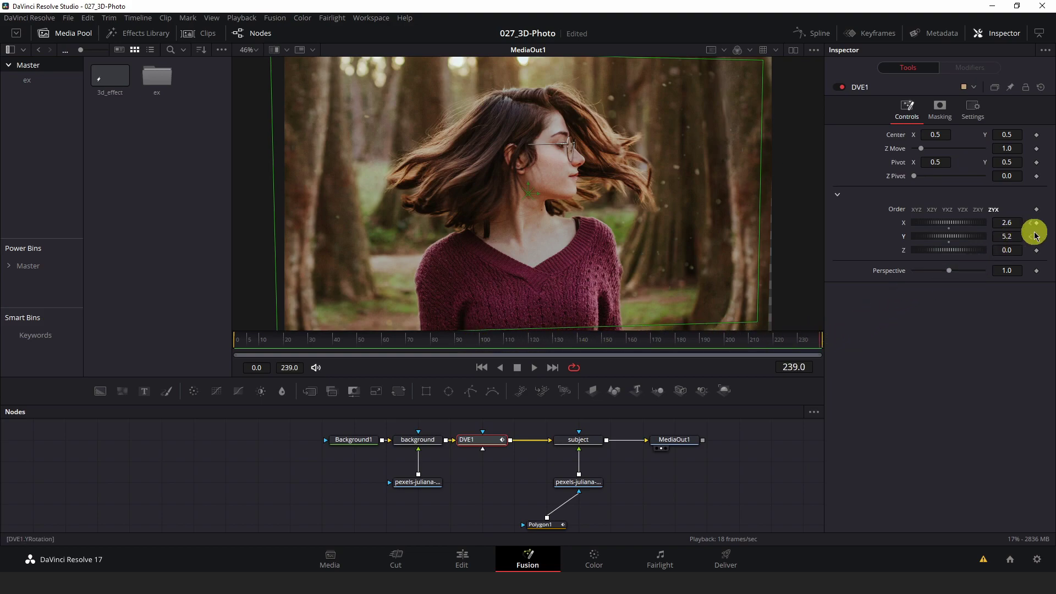
click(1002, 223)
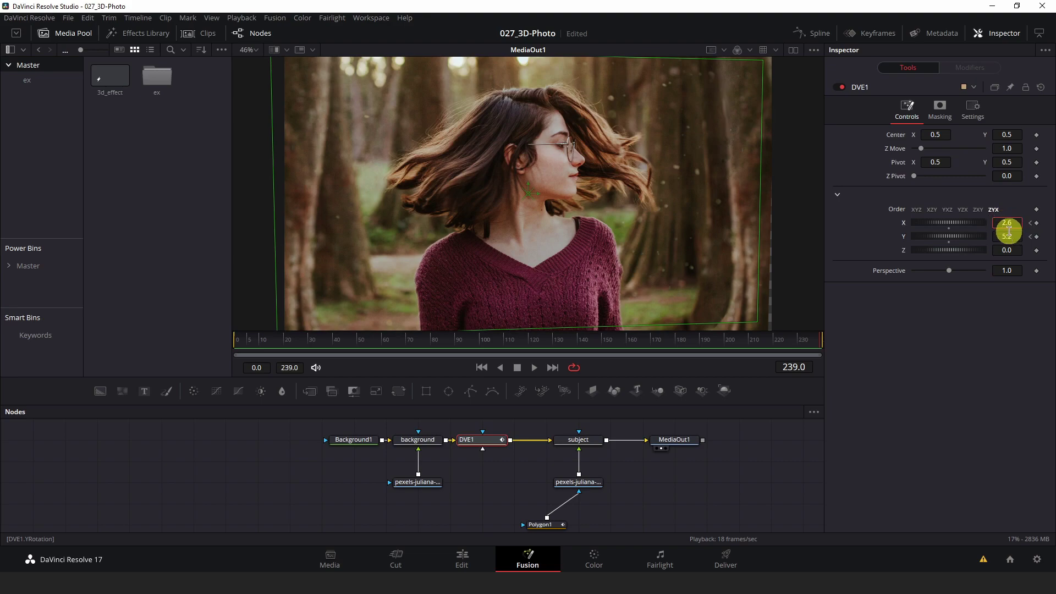
text(-)
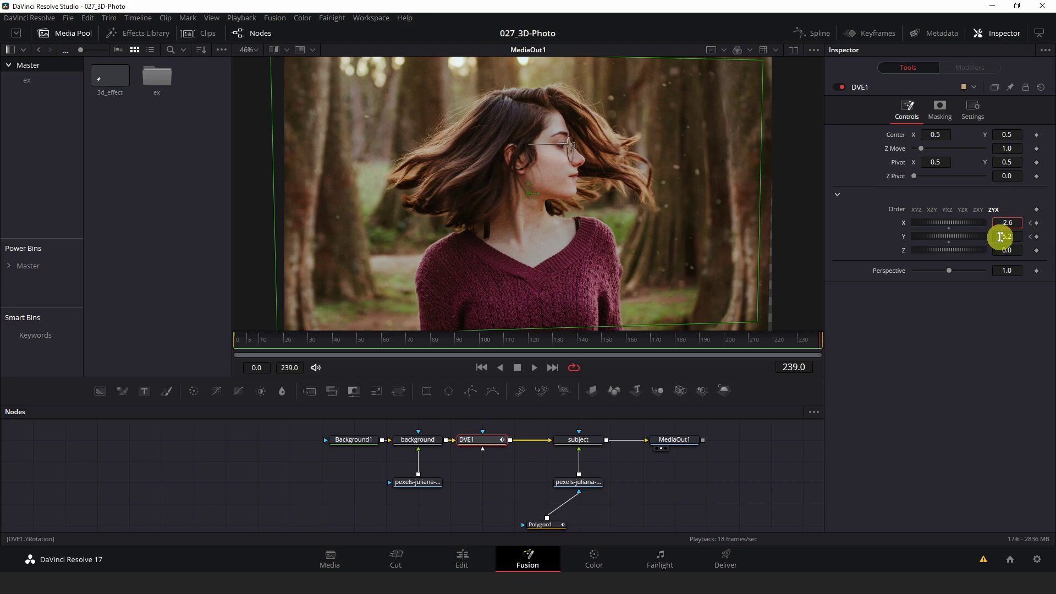
key(Return)
text(-)
key(Tab)
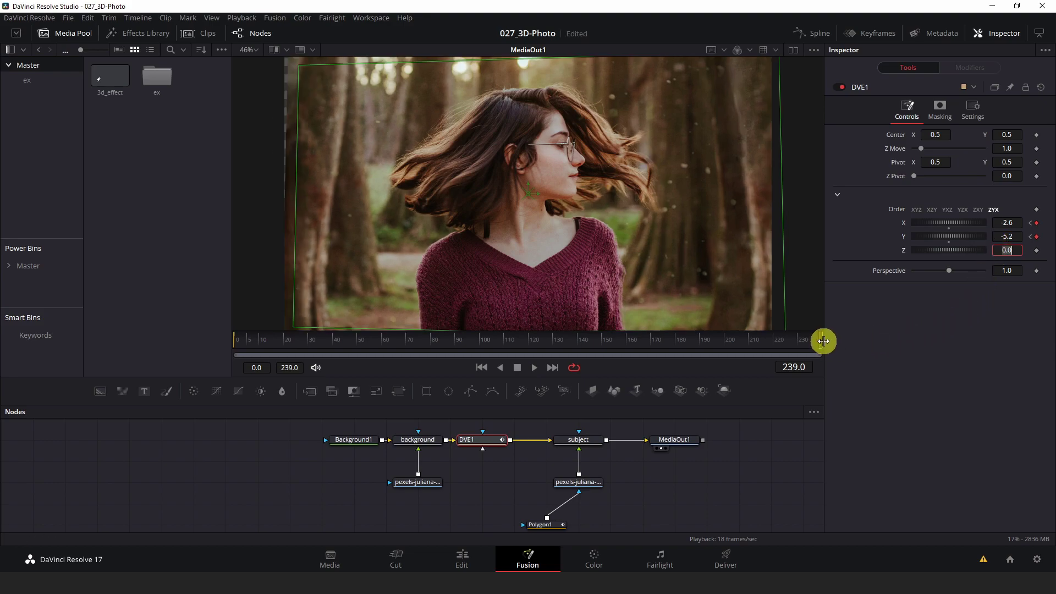
drag(806, 342, 165, 337)
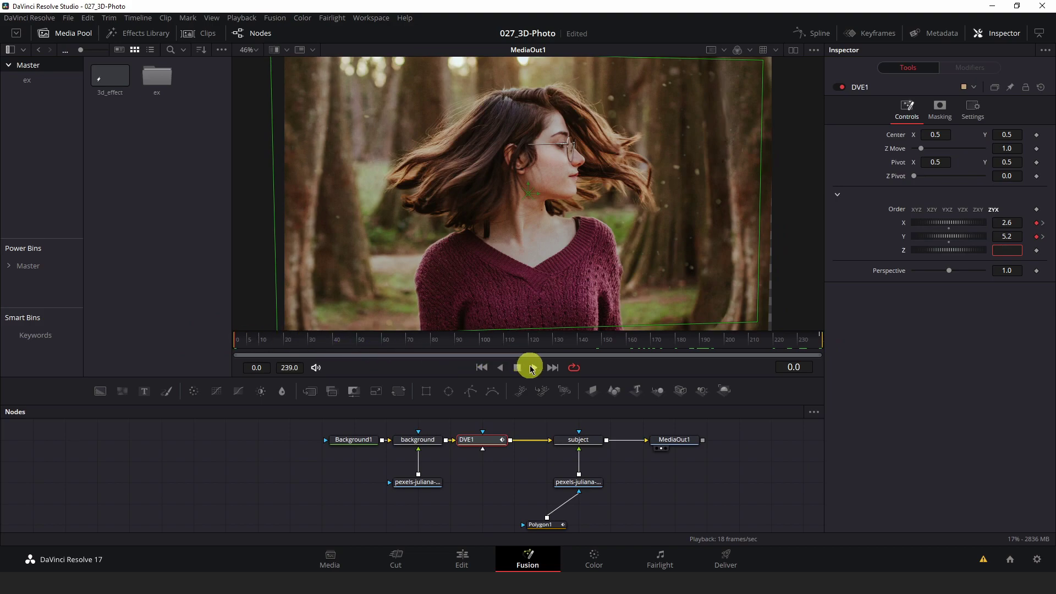
drag(254, 341, 887, 352)
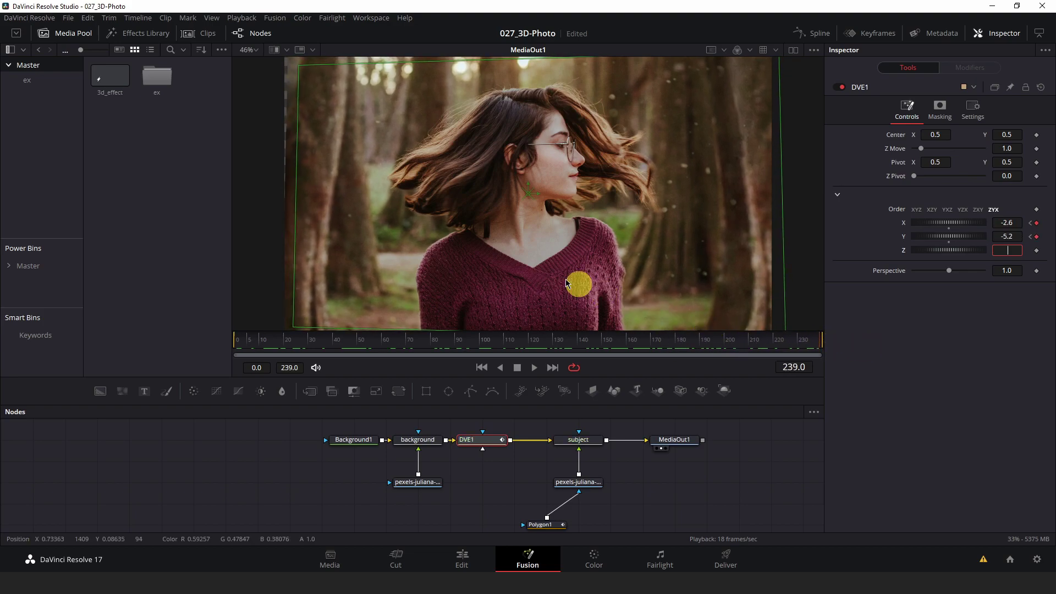
- Zoom the viewer in on the background's left edge to inspect the transparent gap
drag(266, 116, 465, 170)
scroll(467, 172, up, 5)
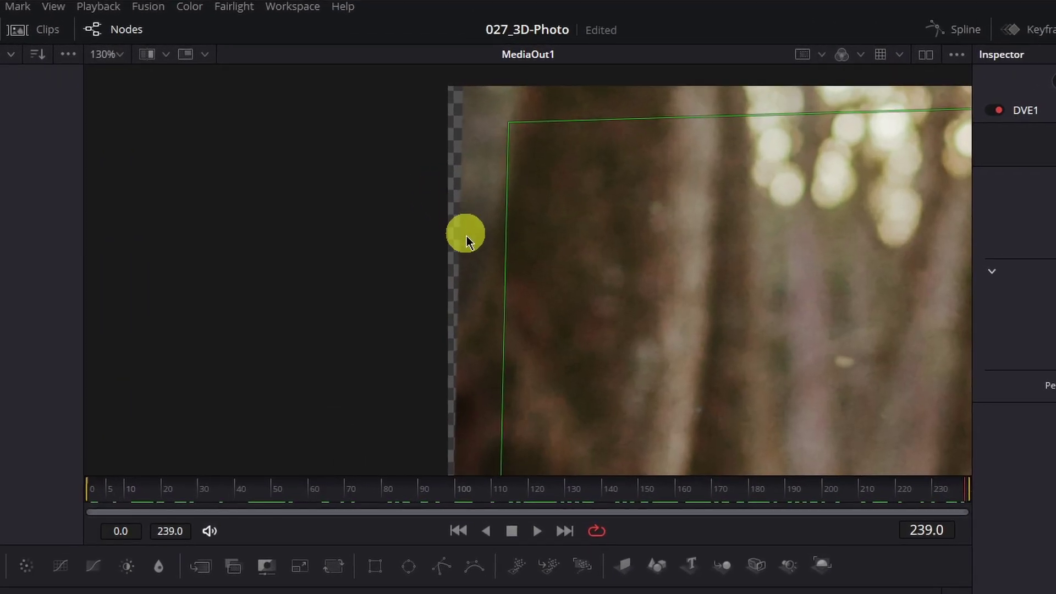
drag(467, 242, 412, 219)
scroll(401, 223, up, 2)
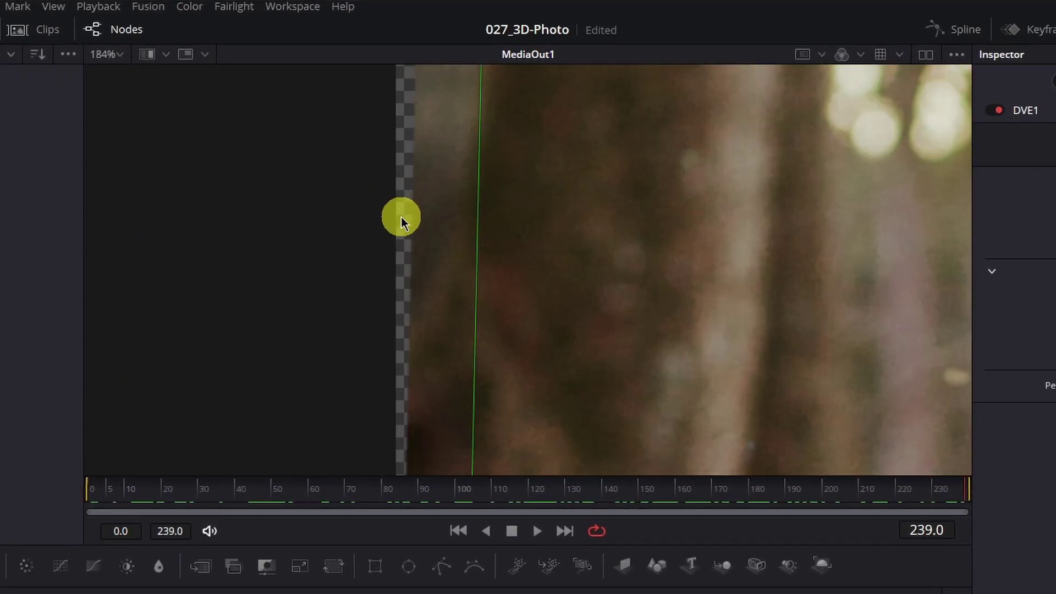
scroll(407, 220, down, 7)
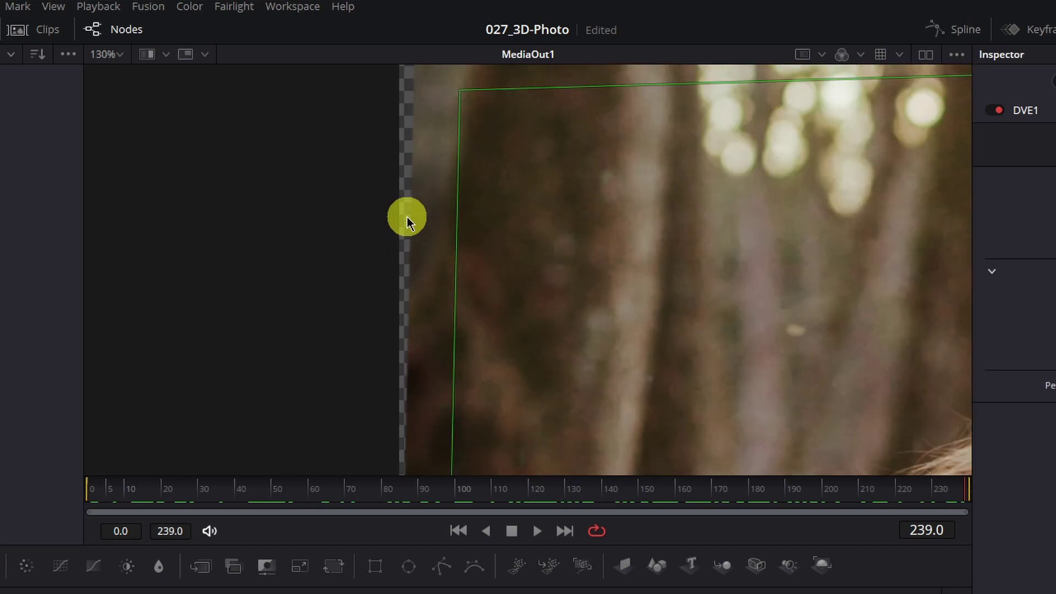
scroll(407, 220, up, 7)
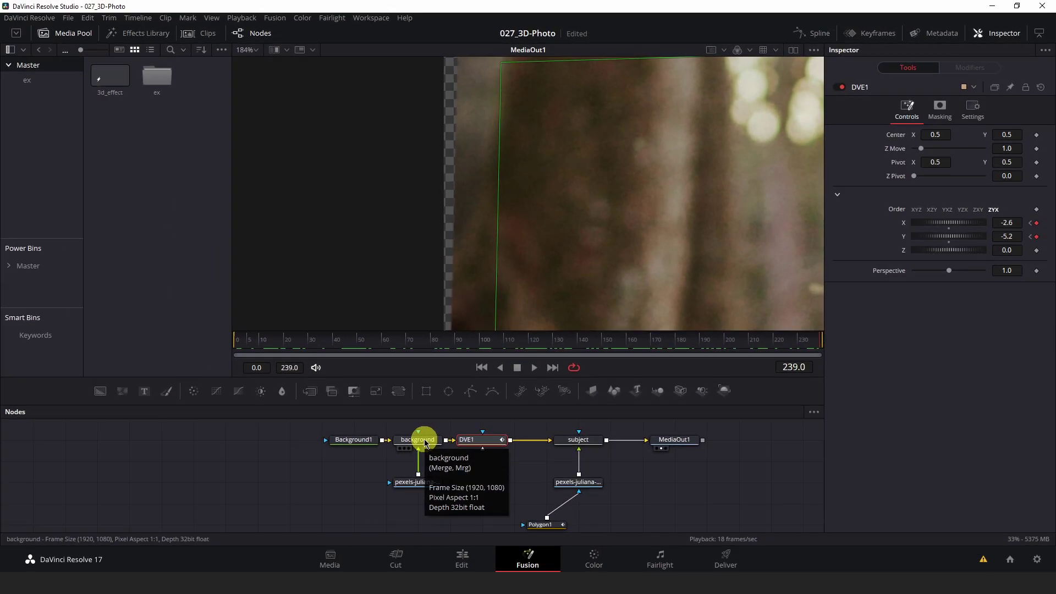
- Set the background Merge's Edges to Mirror, then zoom out to 32% and recentre the frame
click(425, 444)
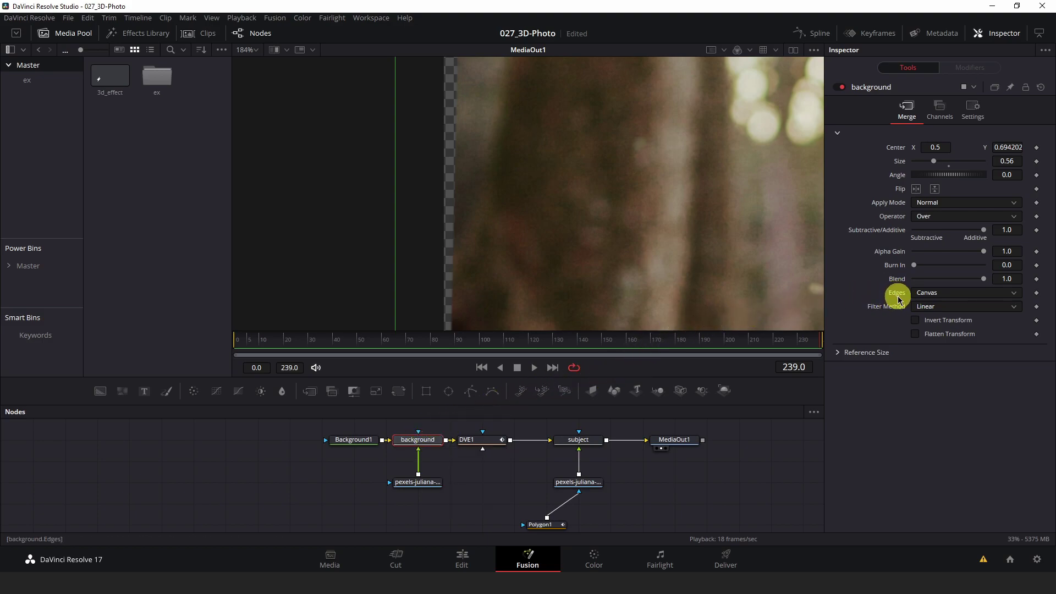
click(929, 296)
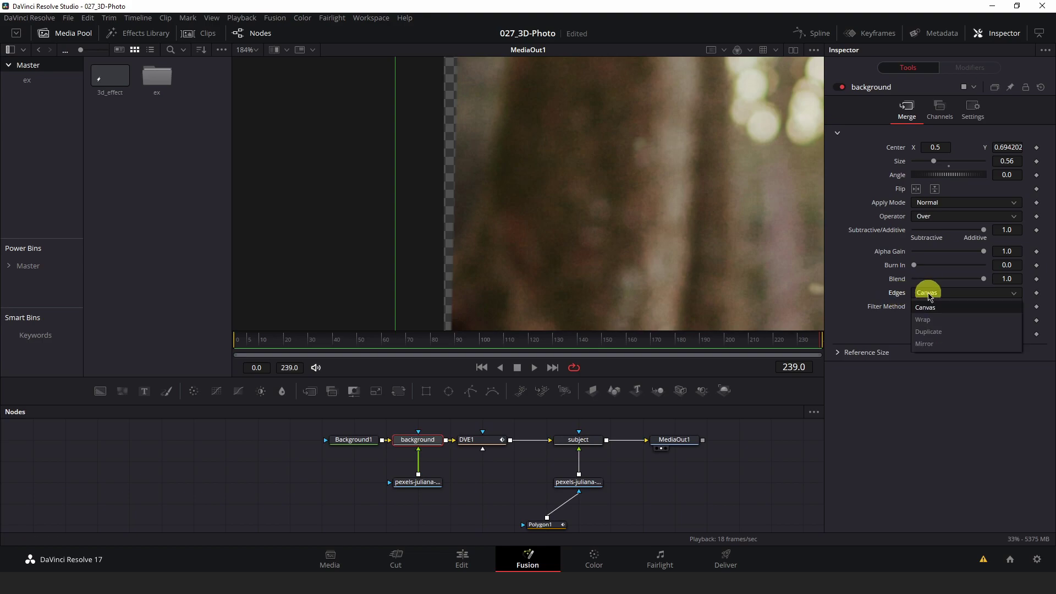
click(925, 348)
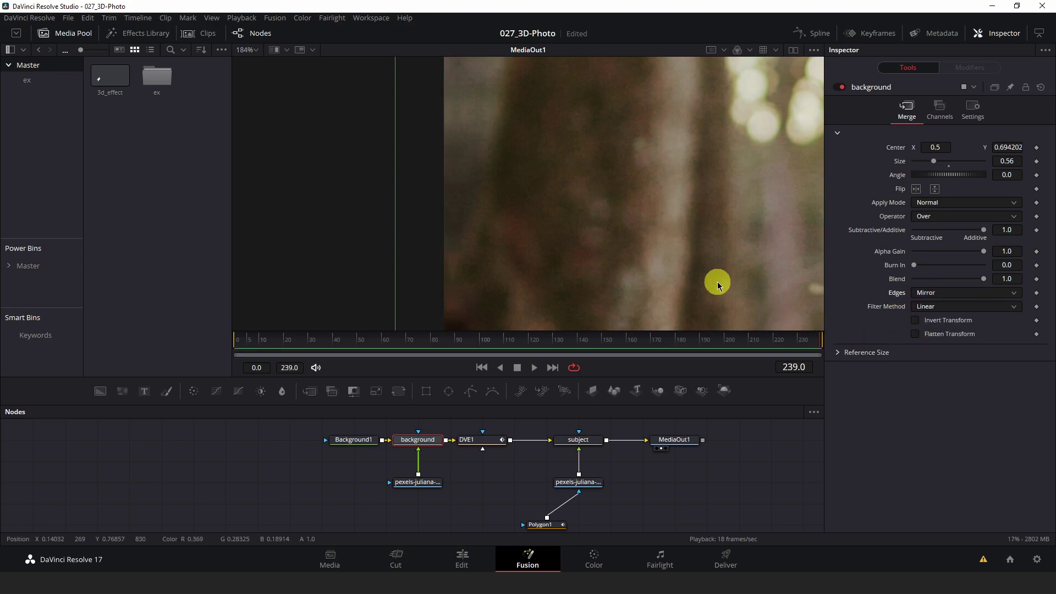
scroll(662, 257, down, 4)
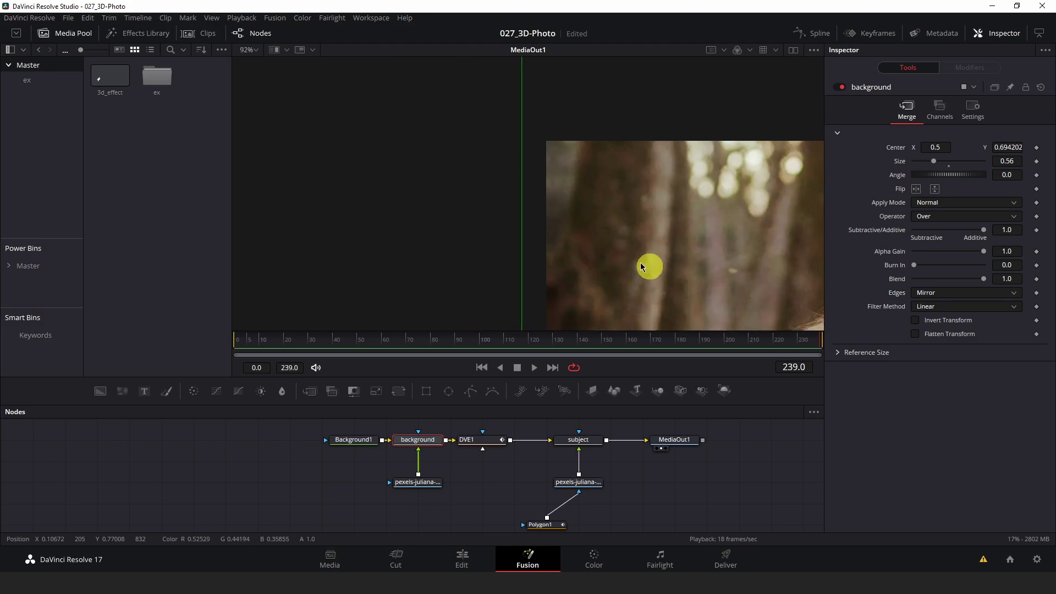
scroll(502, 182, down, 3)
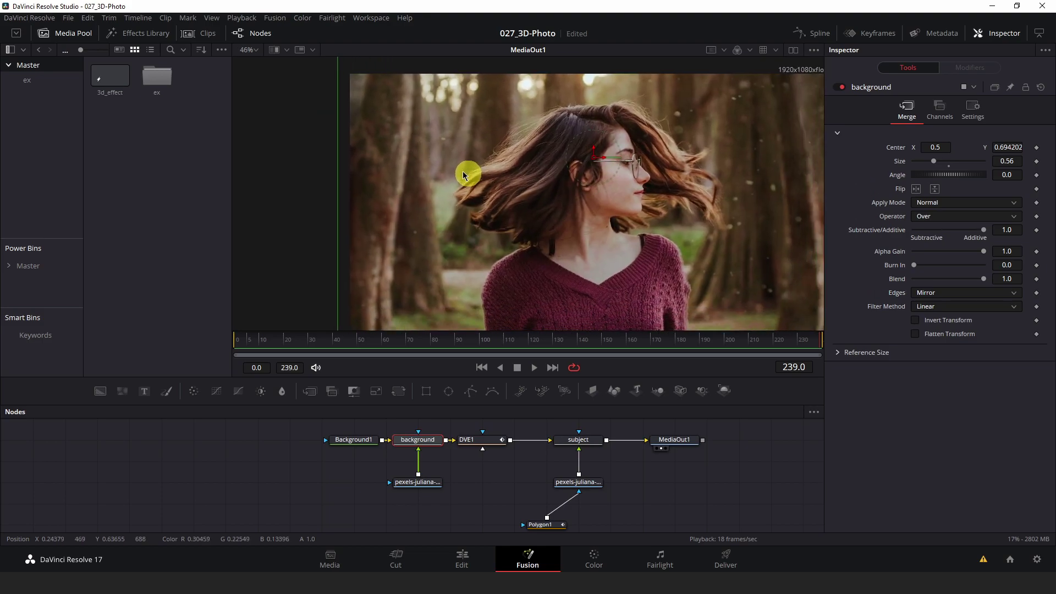
scroll(479, 174, down, 2)
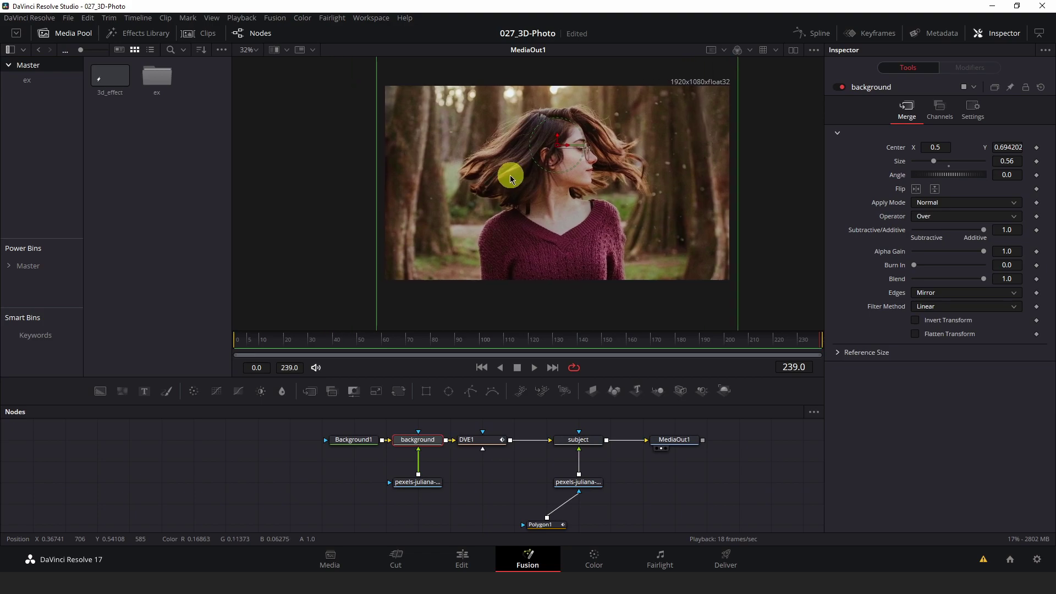
drag(480, 130, 465, 181)
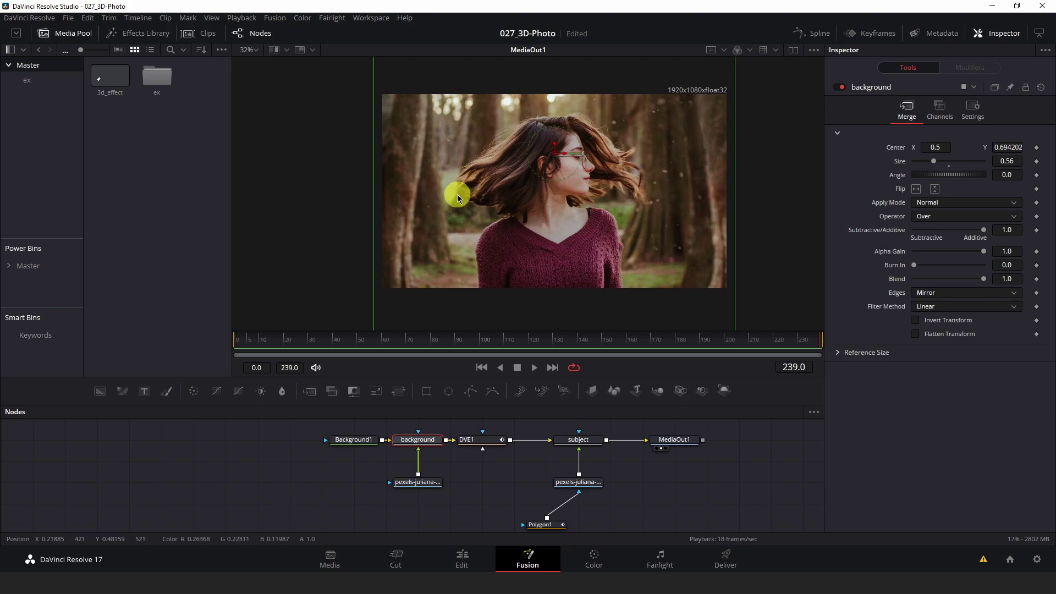
- On DVE1, set Z Move to 1.05 and keyframe it at frame 239
click(491, 442)
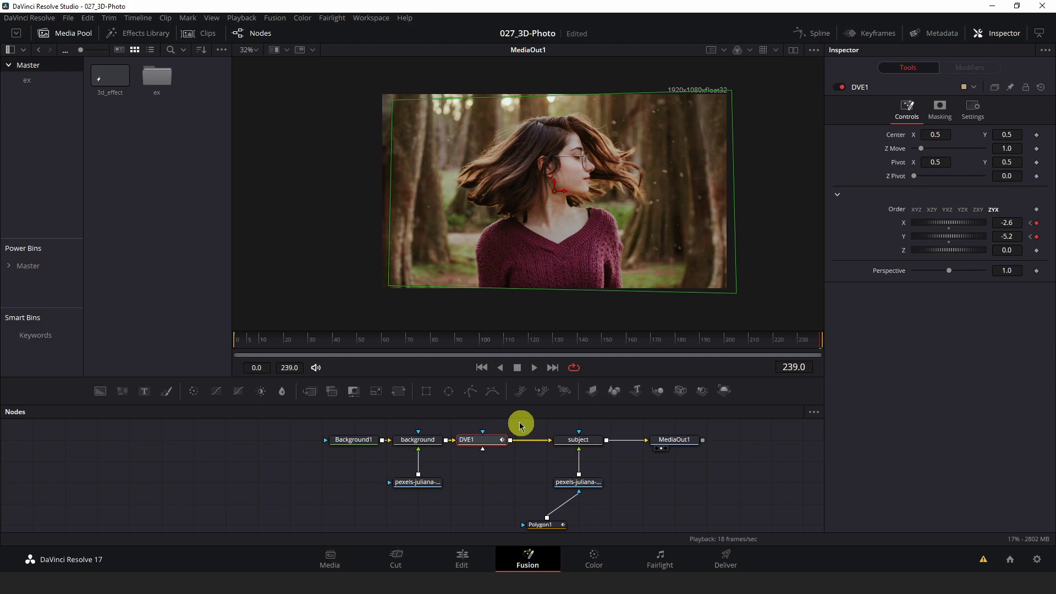
drag(401, 344, 229, 343)
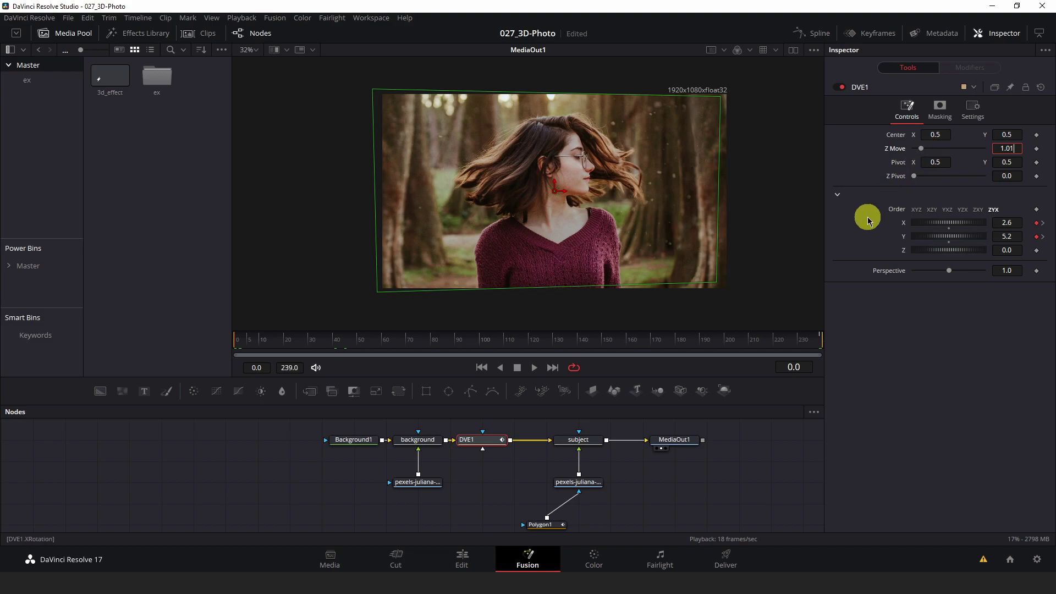
key(Tab)
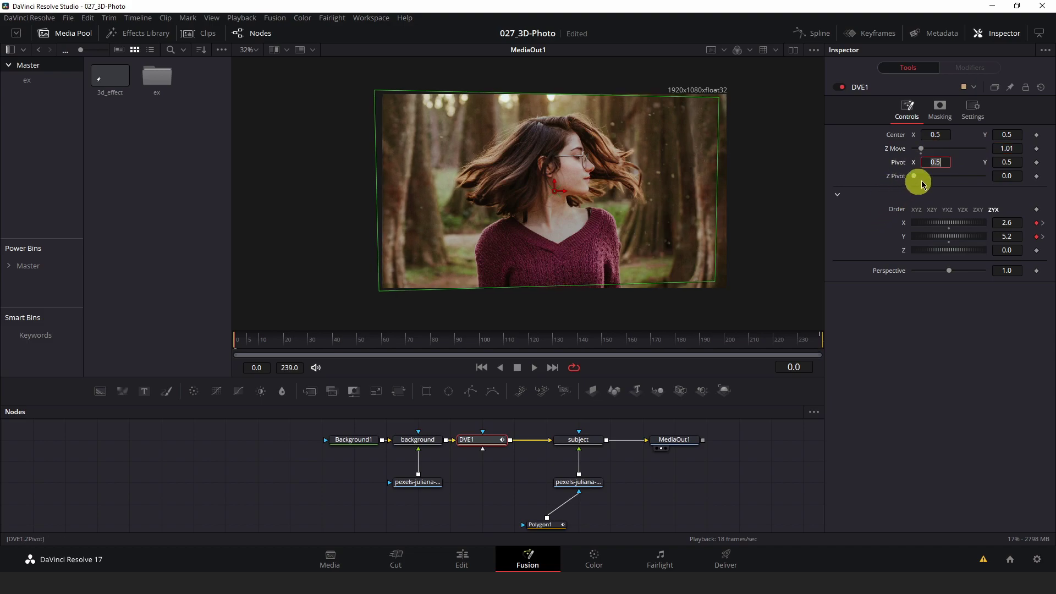
click(1009, 148)
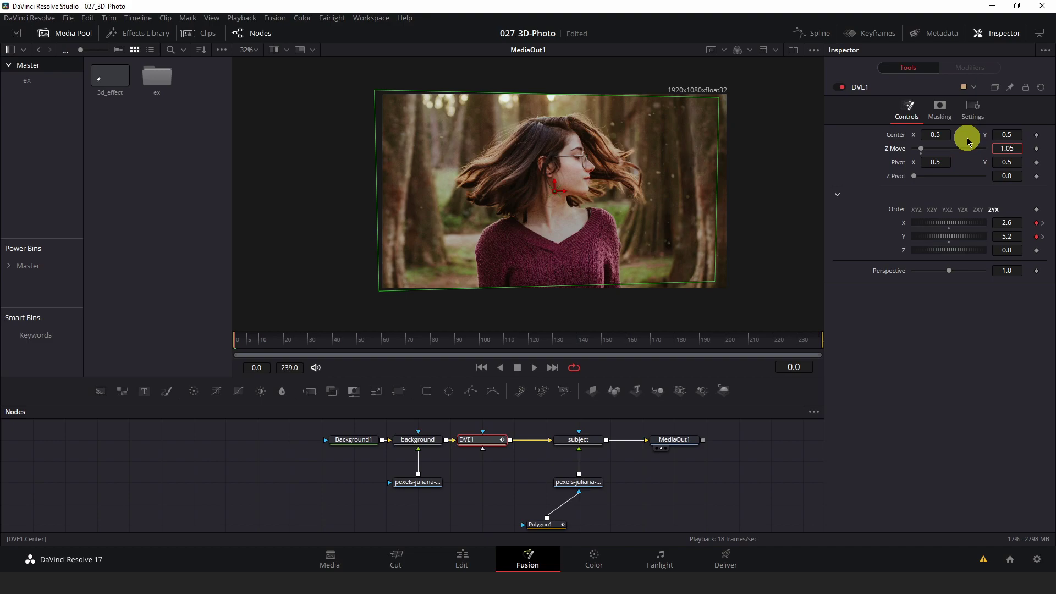
key(Tab)
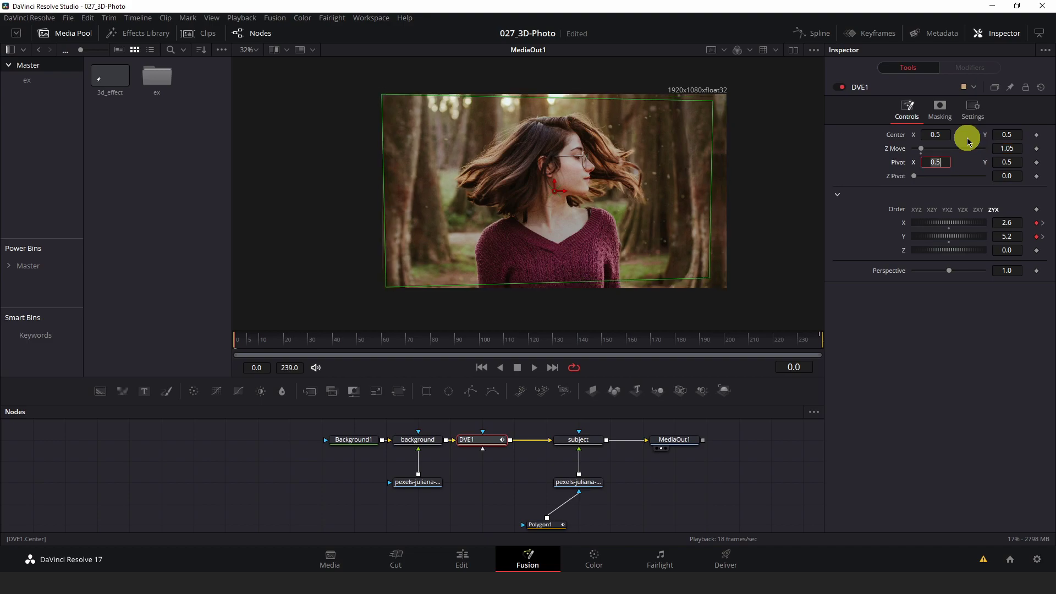
drag(783, 338, 825, 339)
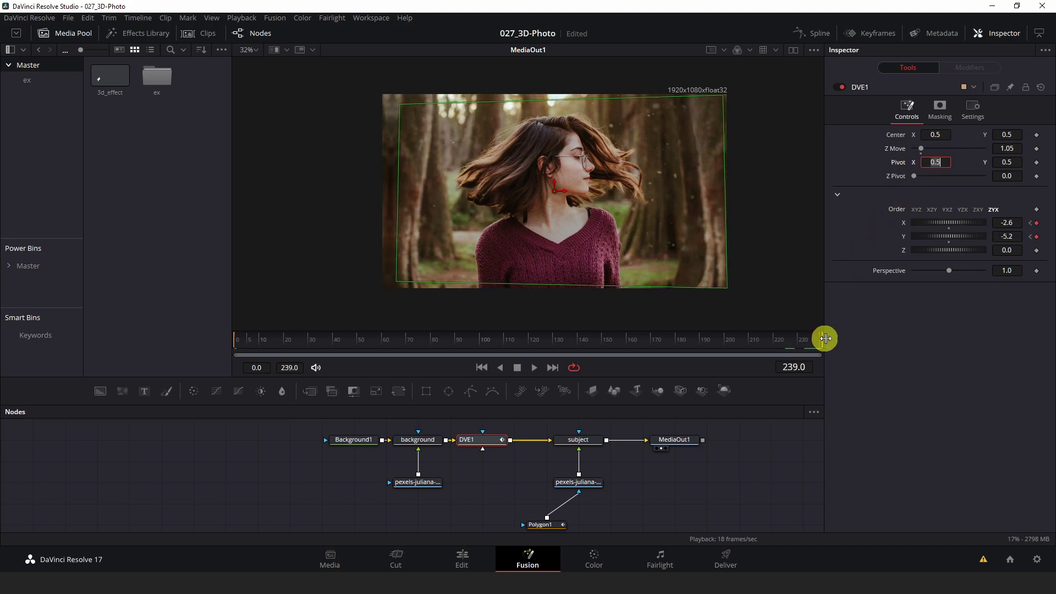
click(1037, 150)
- Back at frame 0, set DVE1's starting Z Move keyframe to 1.02 and scrub to check the zoom
drag(802, 338, 226, 353)
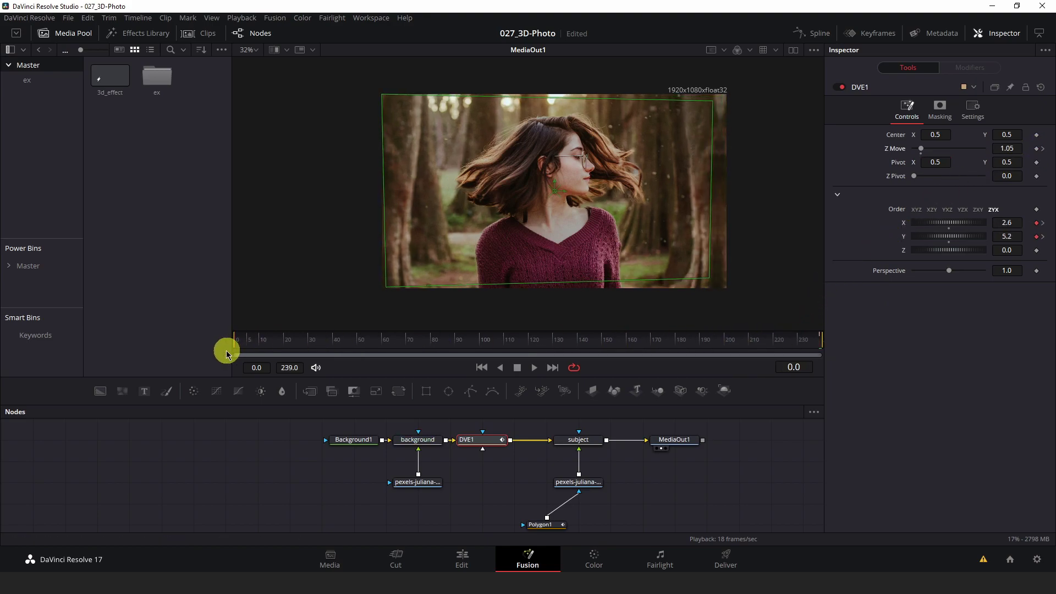
click(1007, 149)
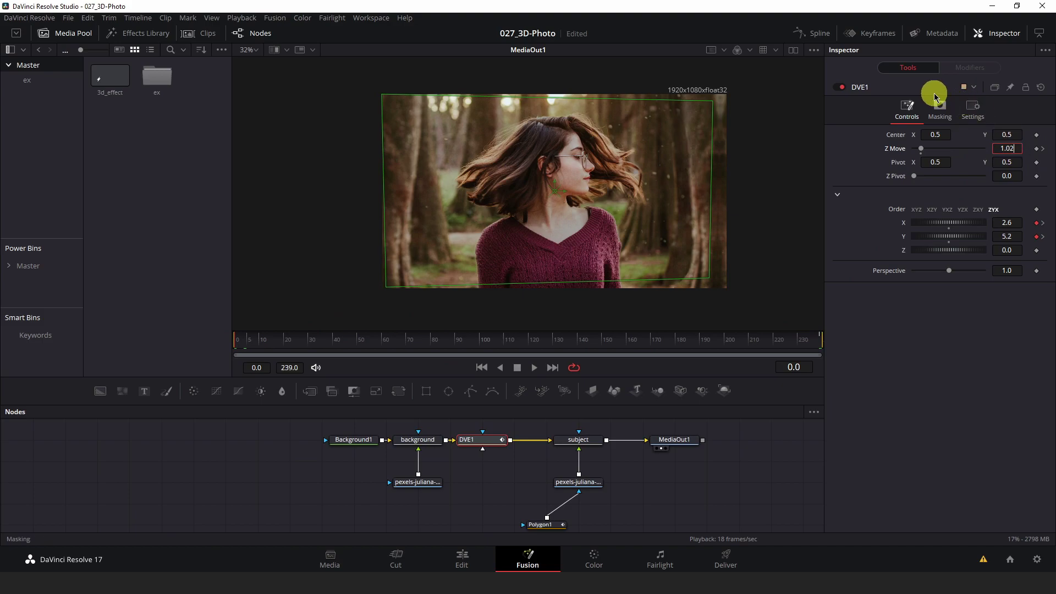
key(Tab)
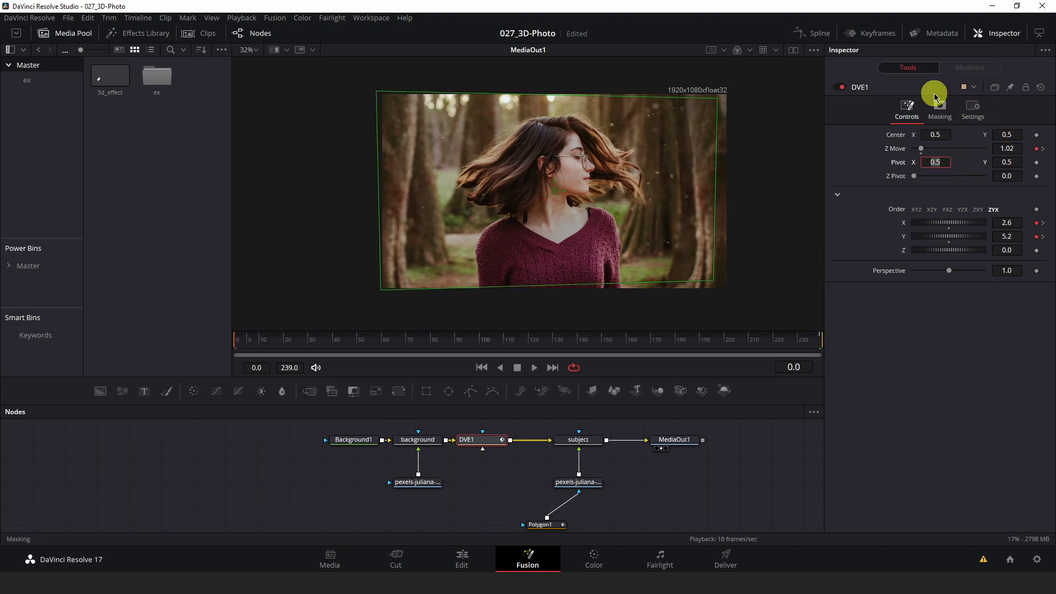
mouse_move(243, 346)
mouse_down()
mouse_move(561, 325)
mouse_move(236, 344)
mouse_up()
click(399, 350)
- Play the comp to preview DVE1's zoom and rotation, stopping around frame 231
click(535, 367)
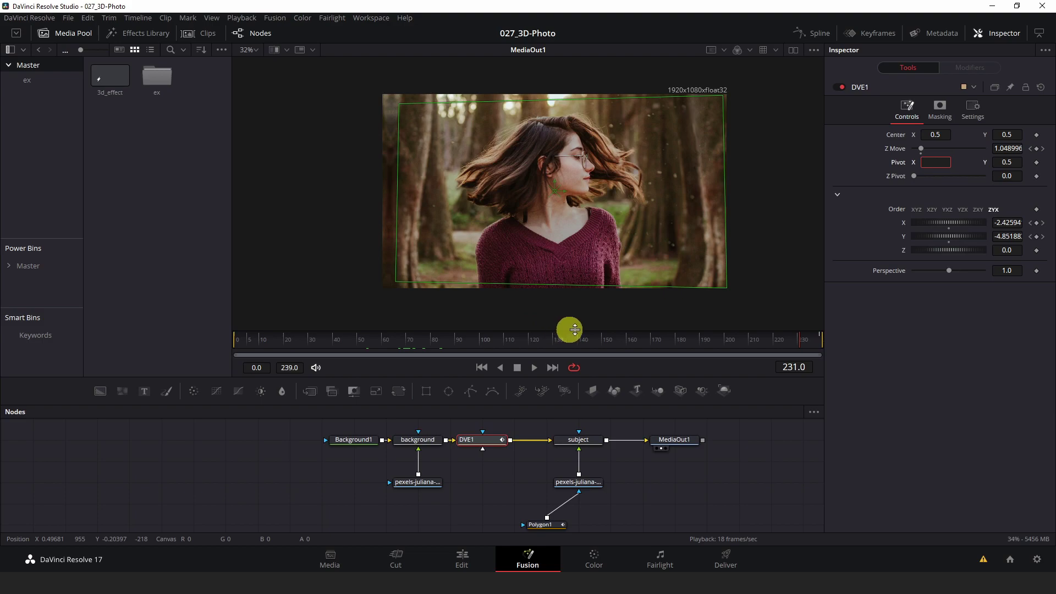
click(867, 307)
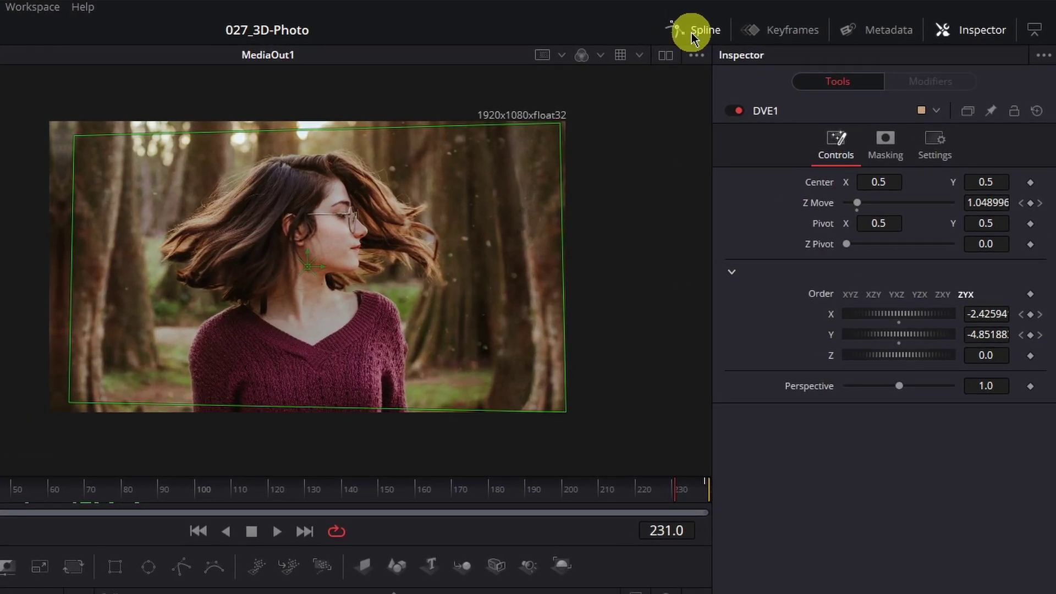
- In the Spline editor, fit DVE1's Z Move and X/Y Rotation curves and smooth all their keyframes
click(693, 35)
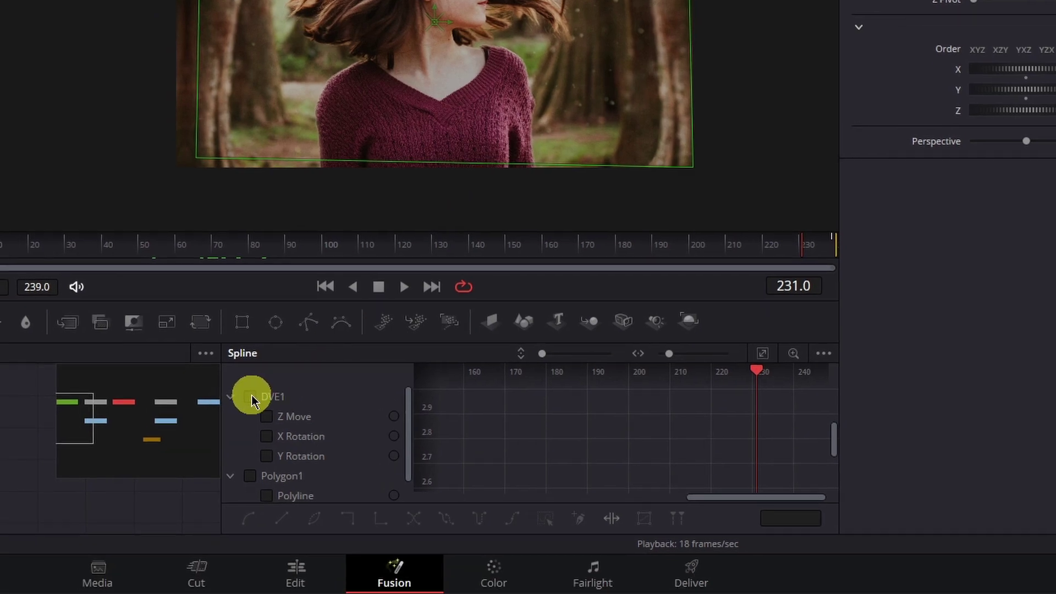
click(251, 397)
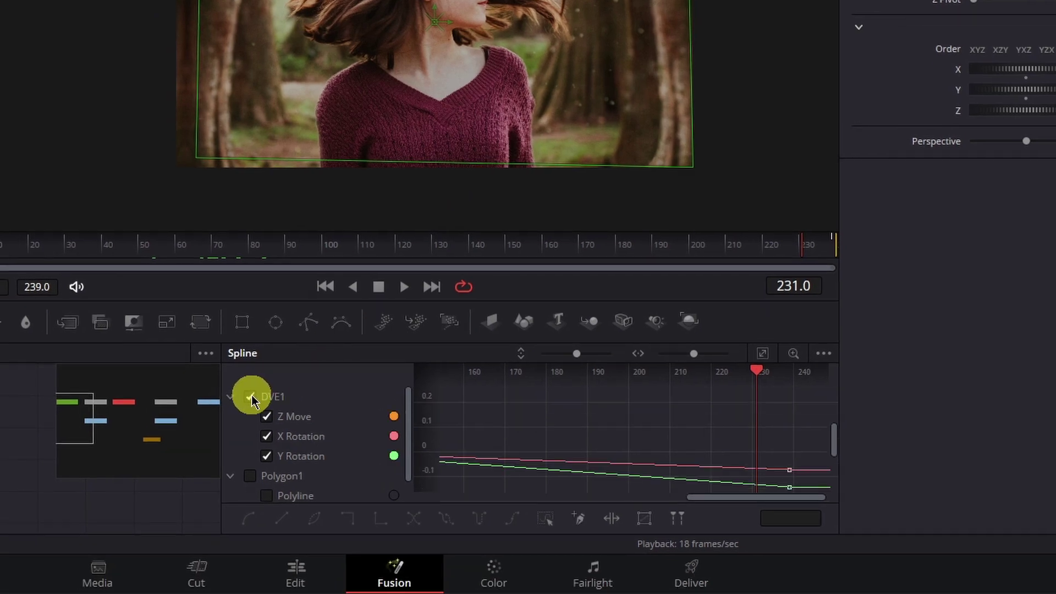
click(765, 356)
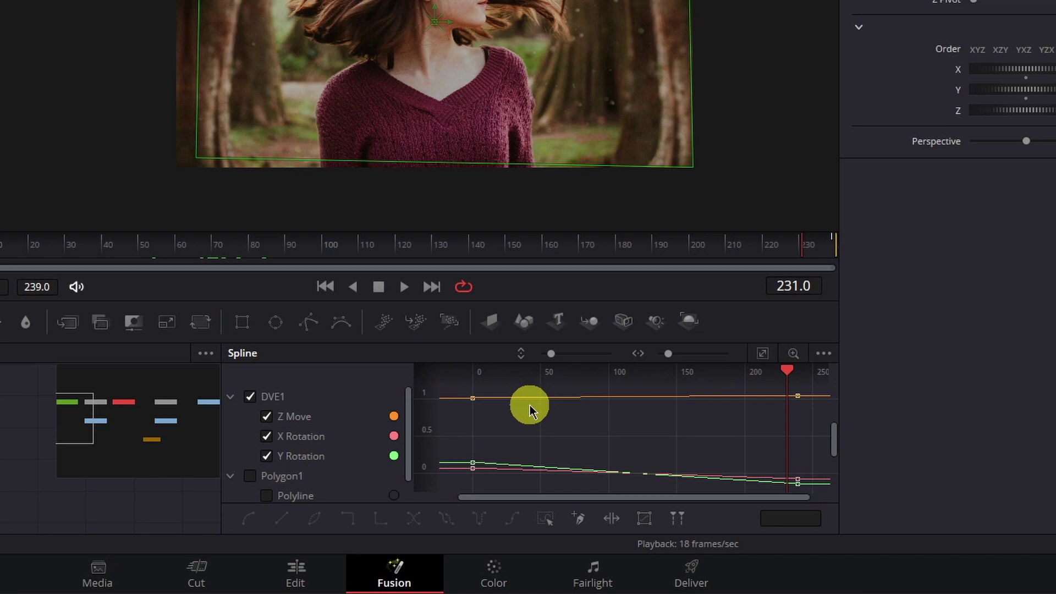
scroll(531, 405, down, 2)
drag(469, 476, 739, 379)
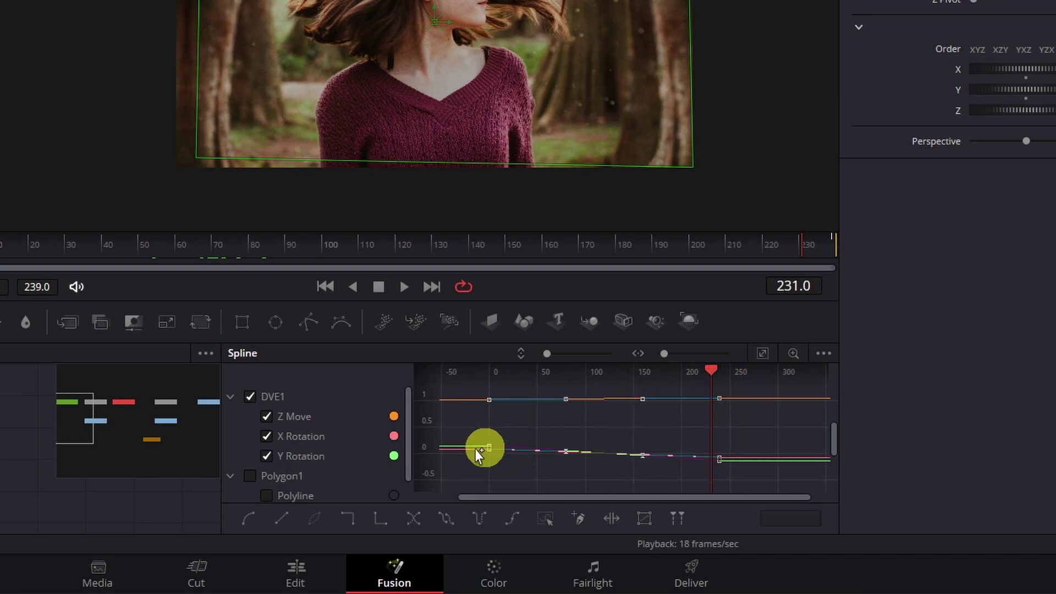
click(249, 527)
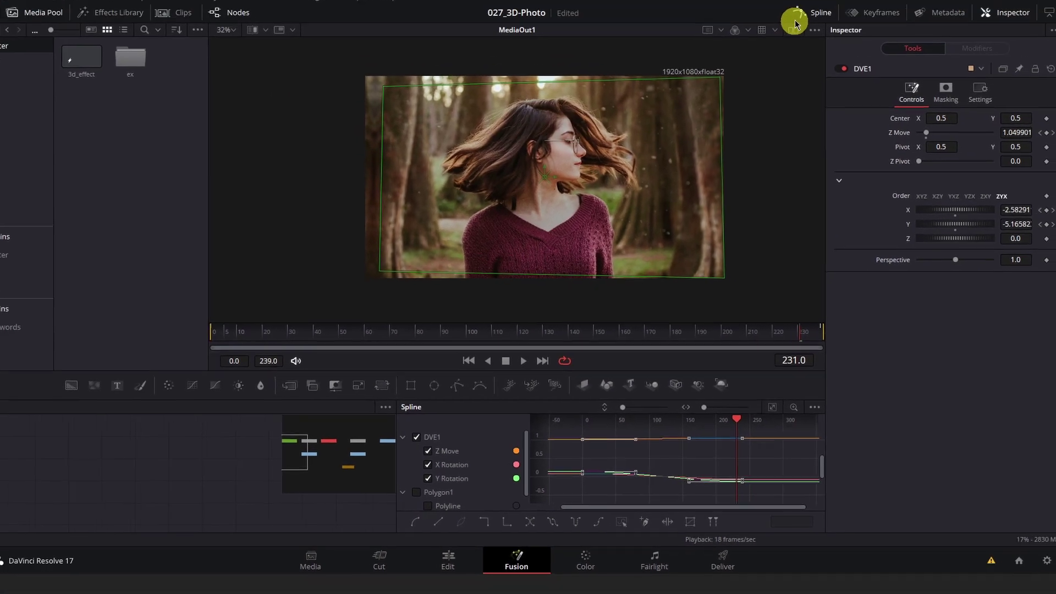
- Close the Spline editor and play back the comp to watch DVE1's eased motion
click(798, 27)
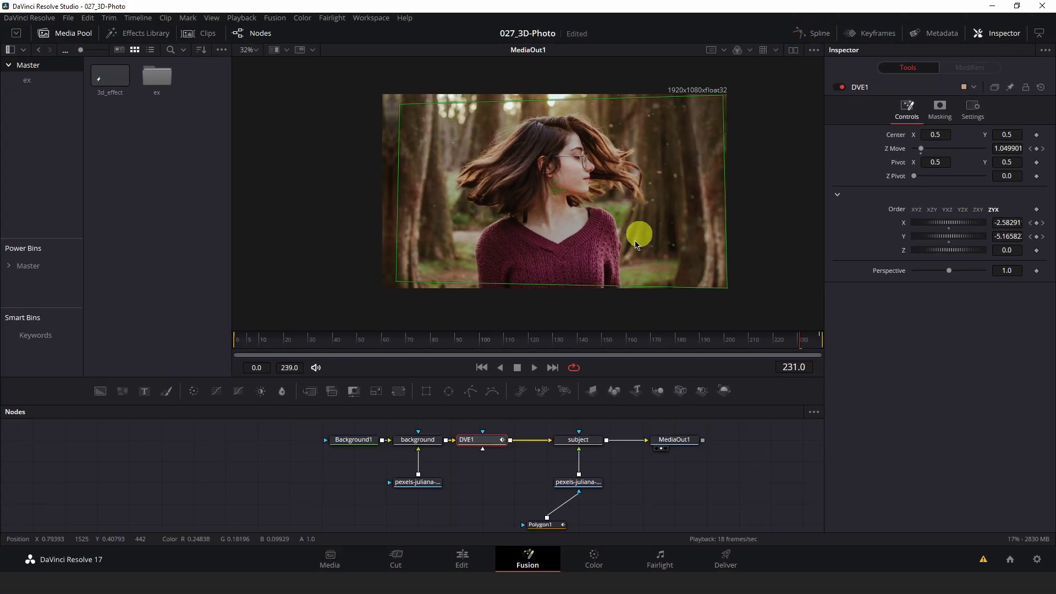
key(space)
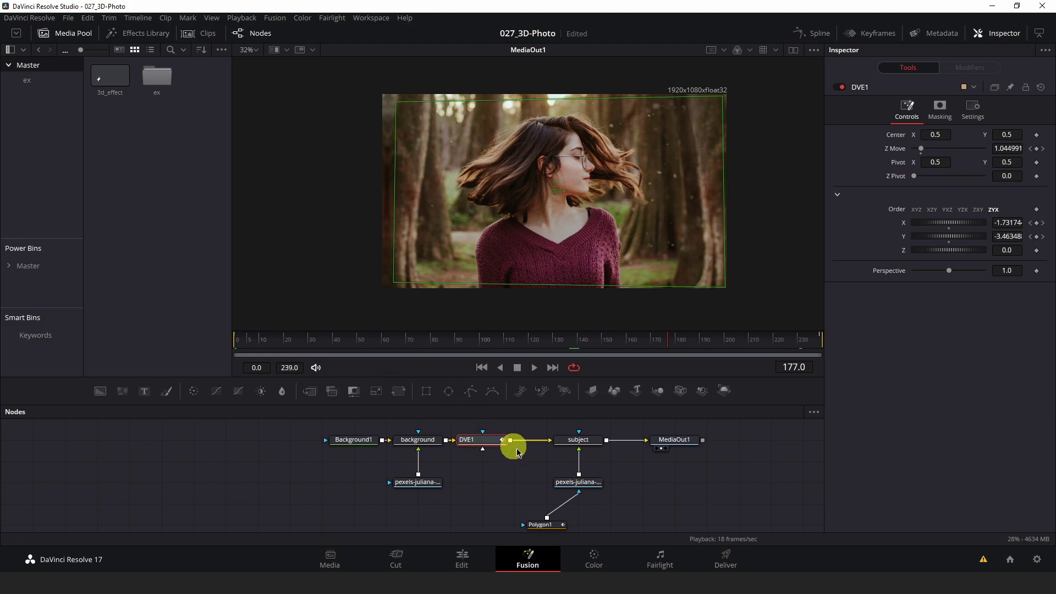
- Insert a DVE node (DVE2) after the pexels-juliana subject loader using the 'dve' tool search
click(584, 483)
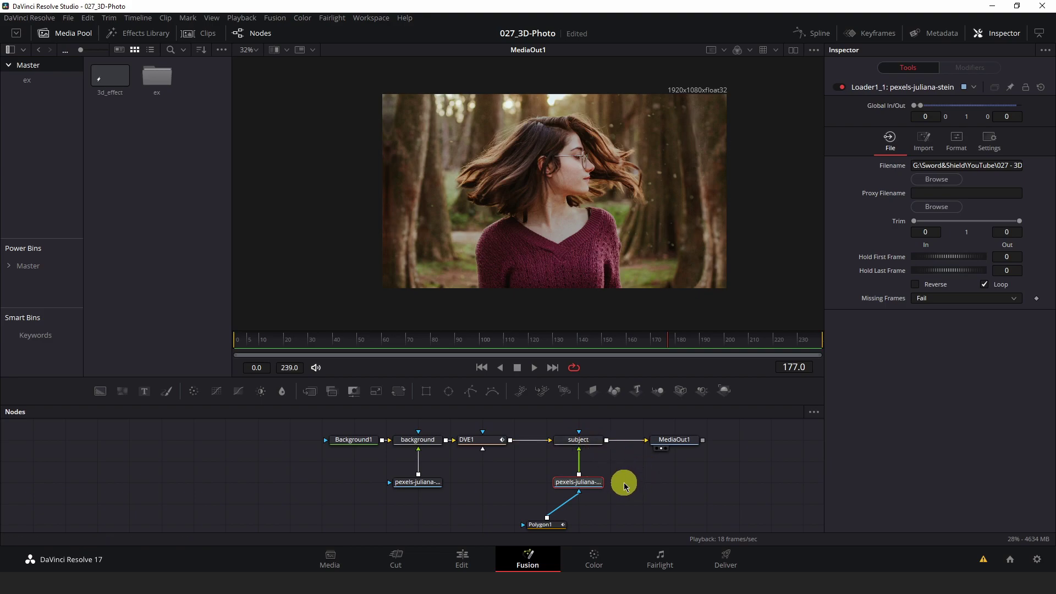
key(shift+space)
text(dve)
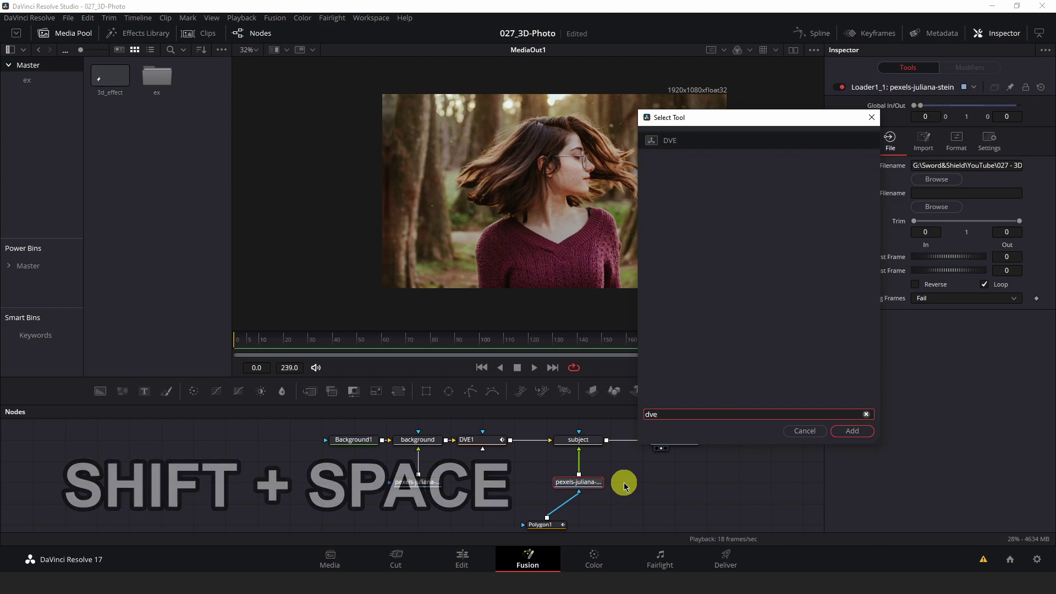
key(Return)
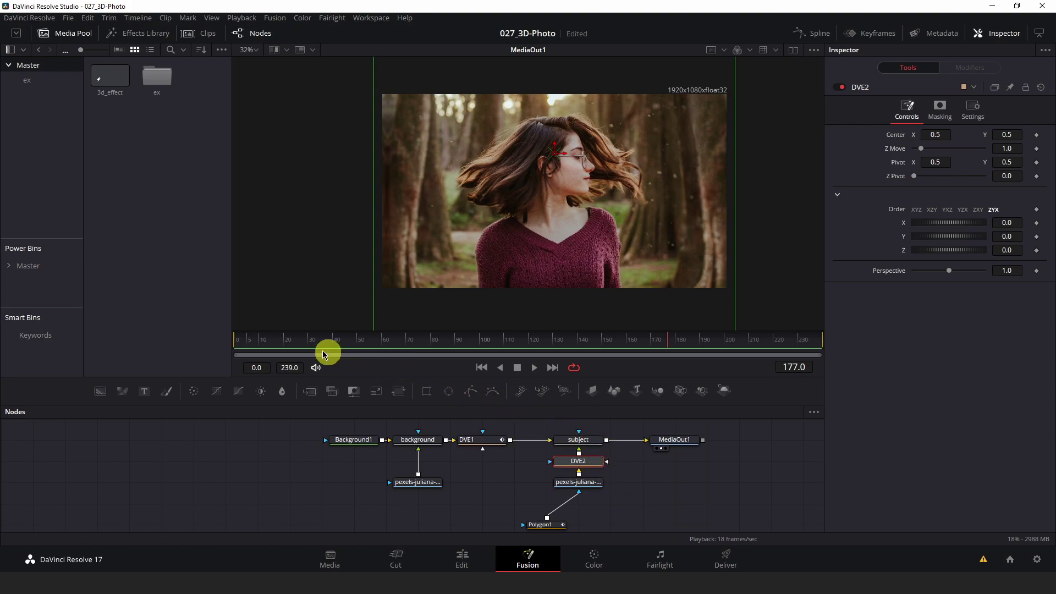
drag(318, 341, 233, 330)
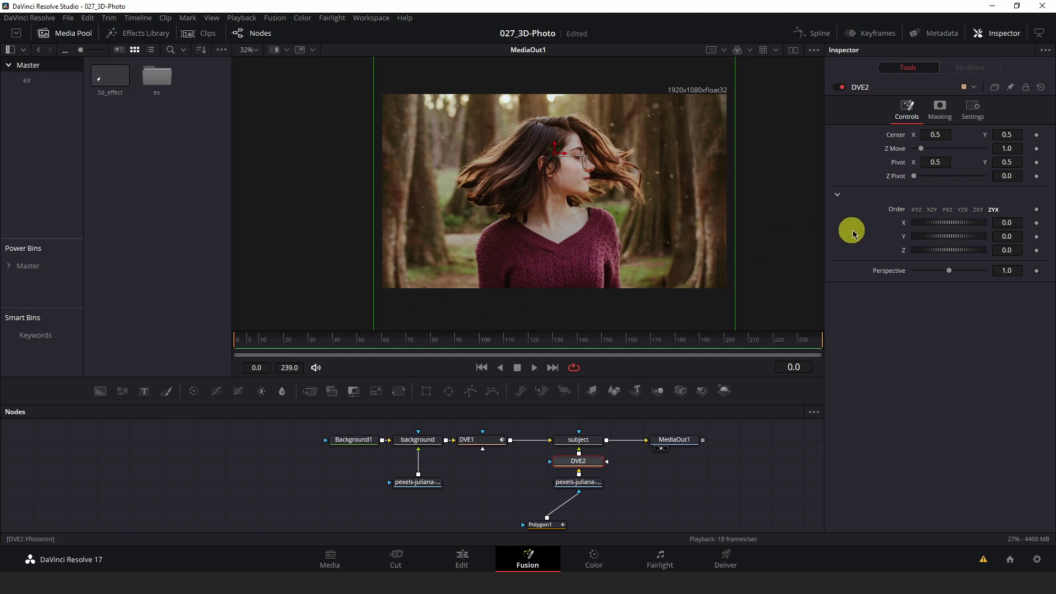
- Keyframe DVE2's Z Move from 1.0 at frame 0 to 0.98 at frame 239, nudging its centre up slightly
click(1036, 148)
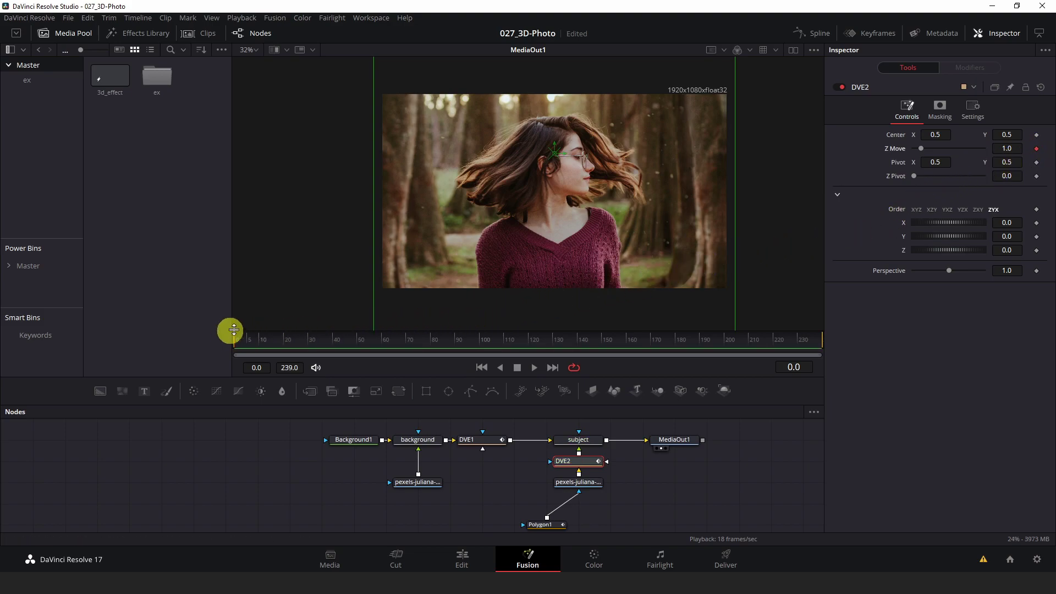
drag(238, 346, 845, 334)
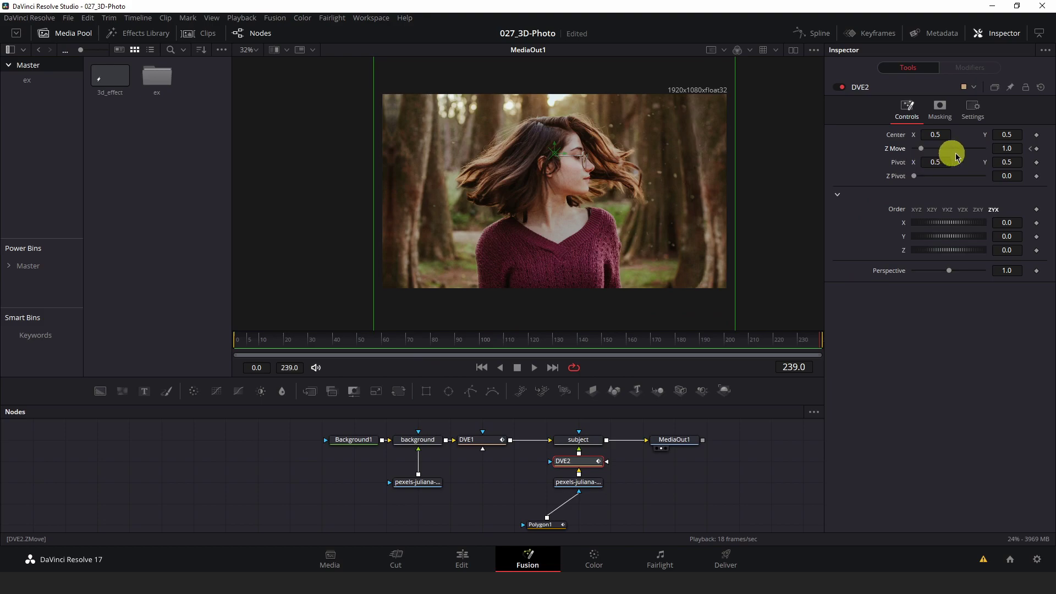
click(1006, 148)
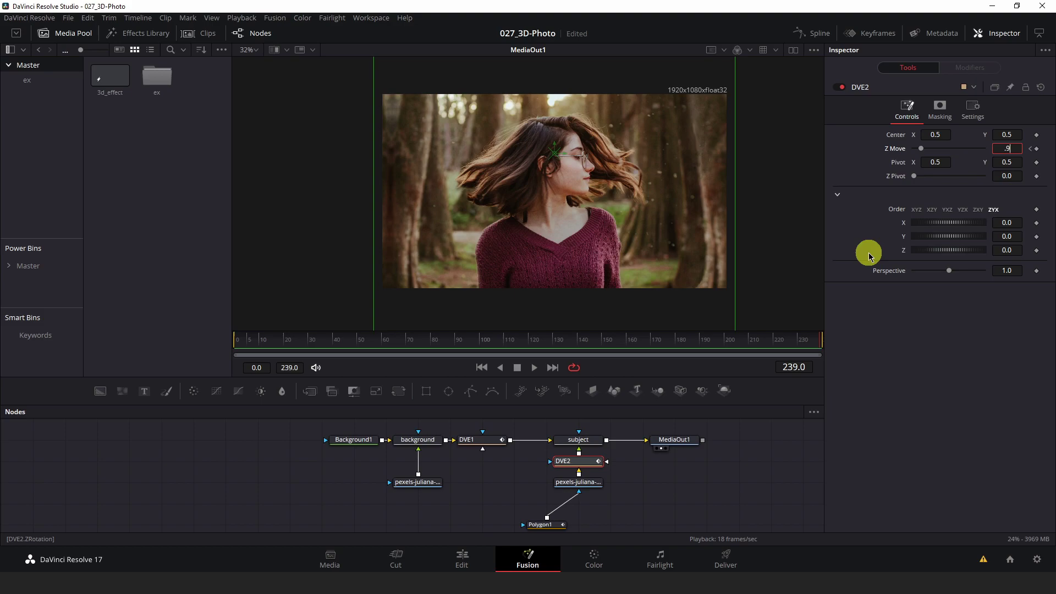
key(Tab)
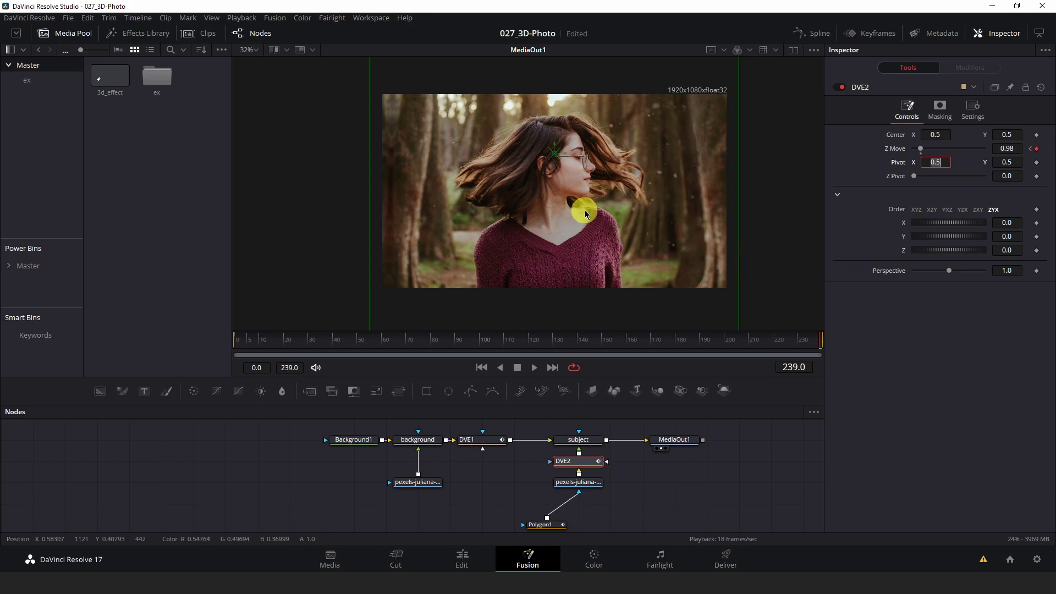
scroll(585, 214, up, 10)
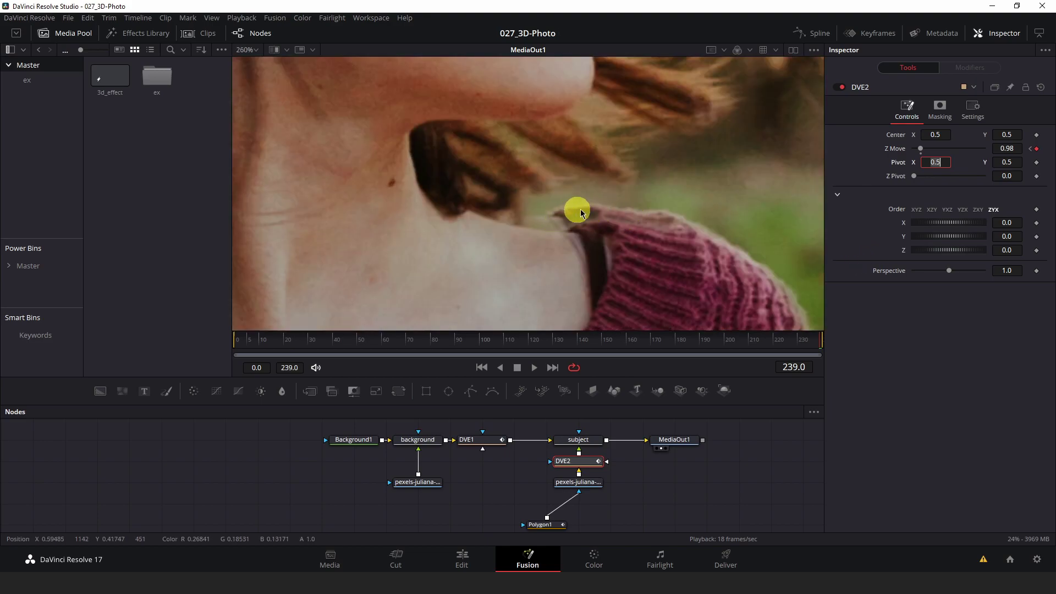
scroll(594, 212, down, 10)
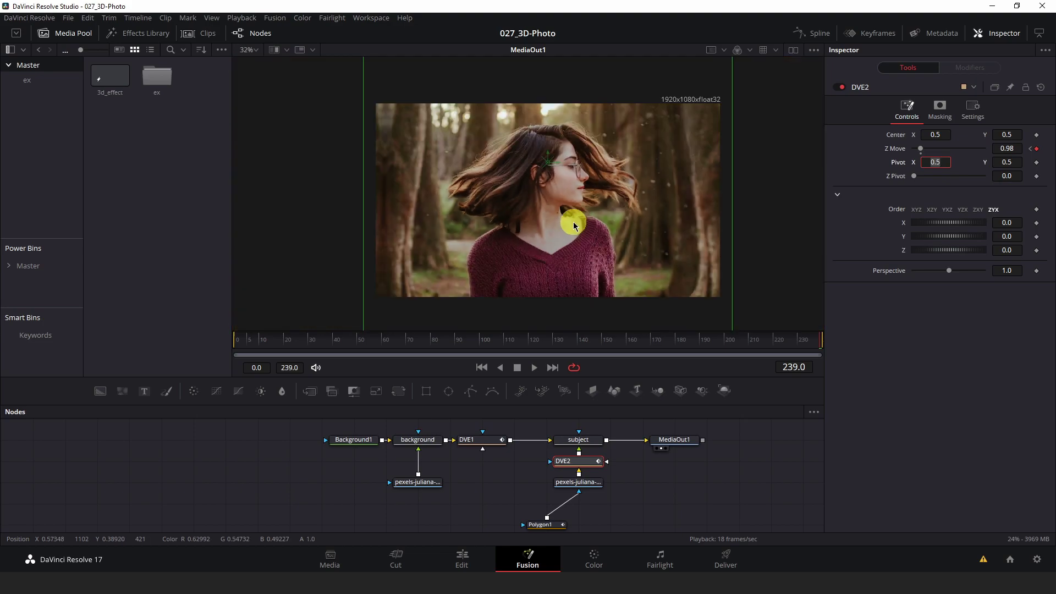
scroll(573, 225, up, 2)
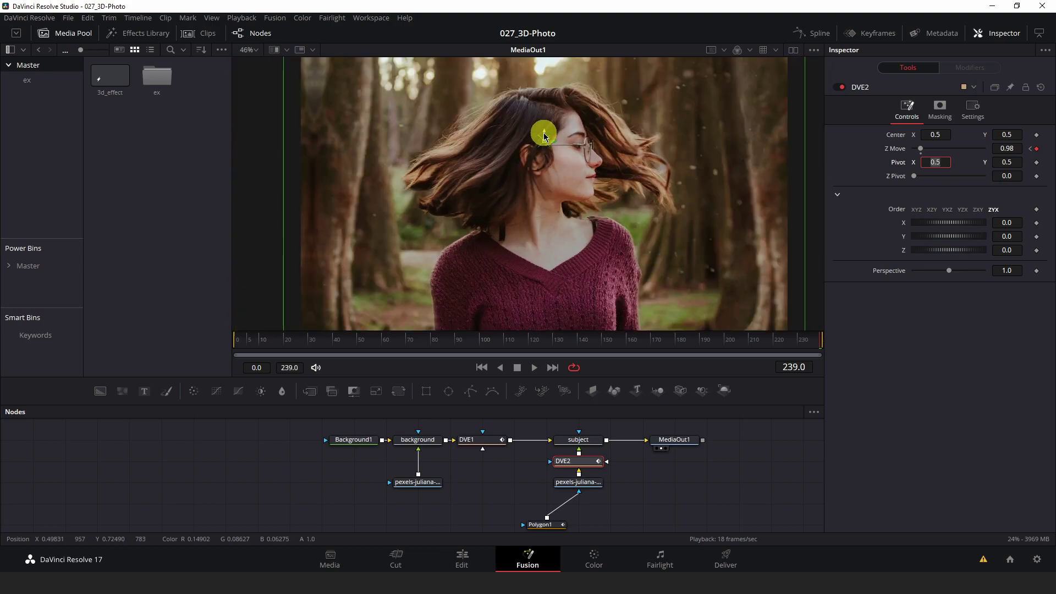
drag(543, 133, 545, 130)
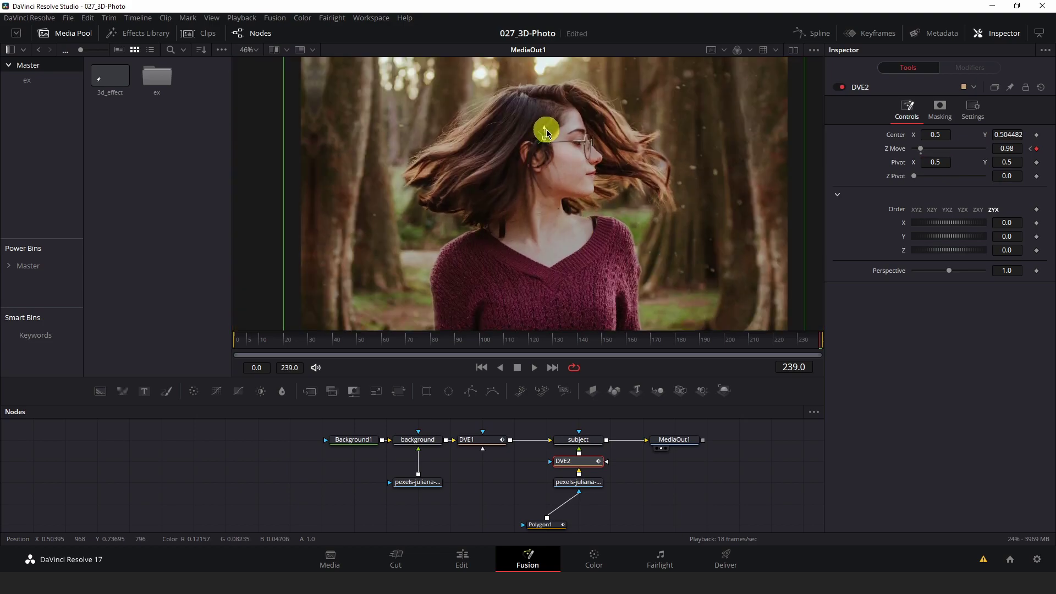
scroll(547, 132, down, 2)
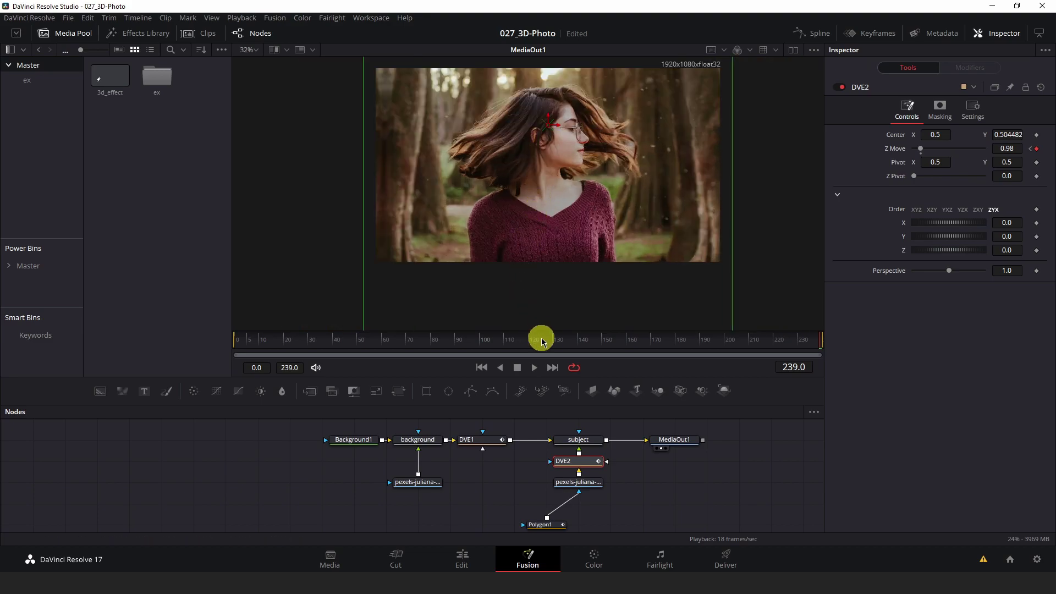
drag(540, 339, 200, 353)
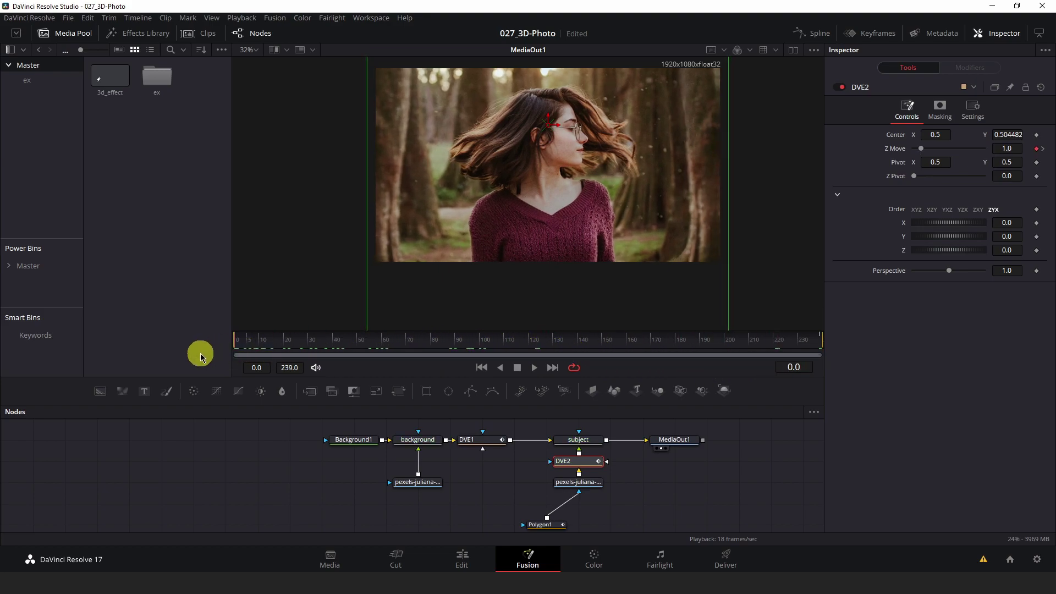
- Keyframe DVE2's Y rotation from 0 at frame 0 to -5.2 at frame 239, then play it back
click(1037, 236)
drag(762, 337, 823, 342)
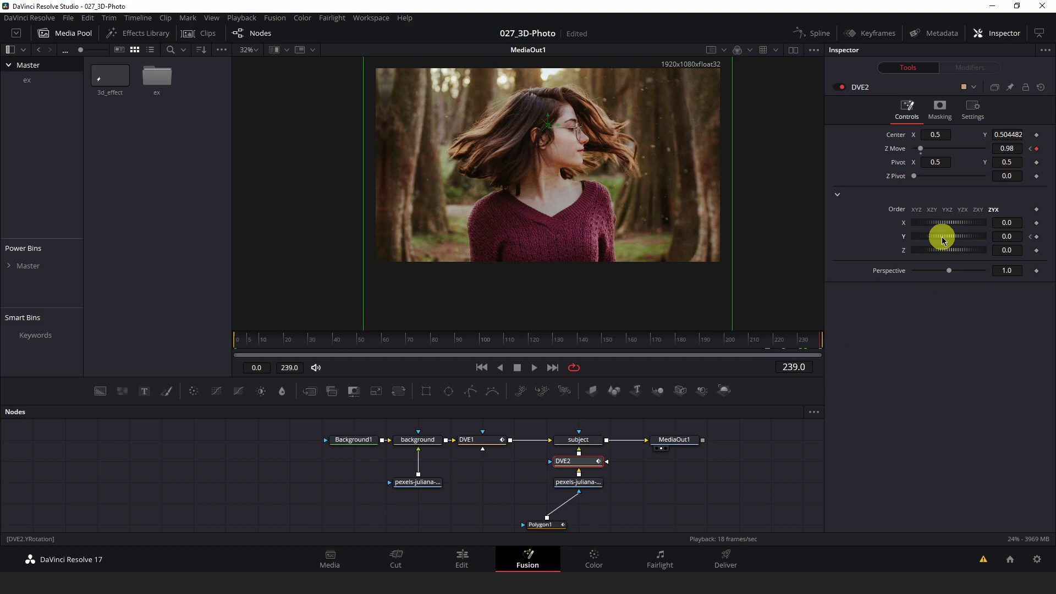
drag(943, 240, 941, 240)
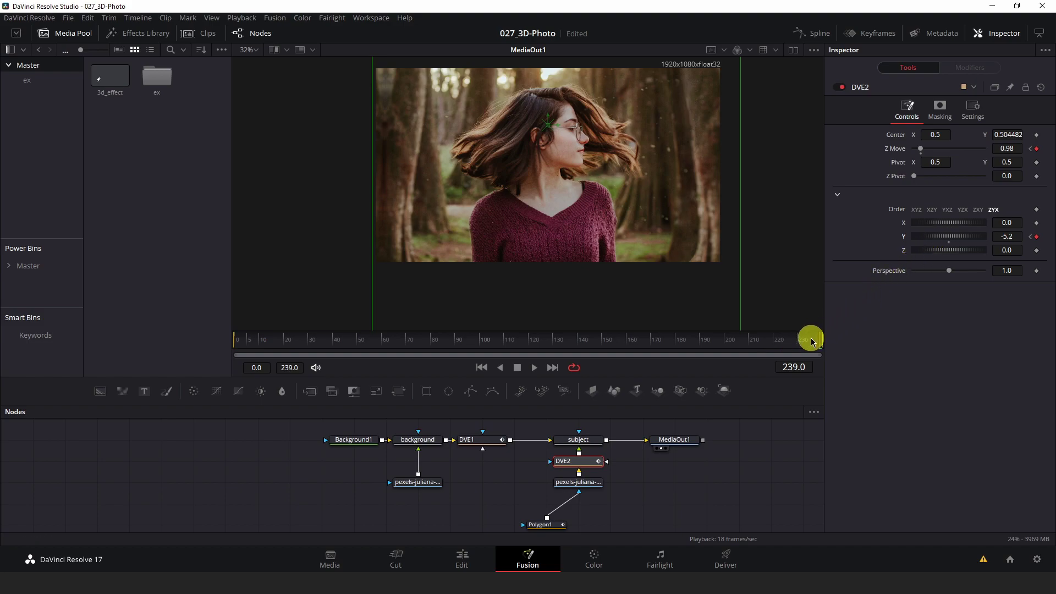
drag(809, 339, 191, 350)
key(space)
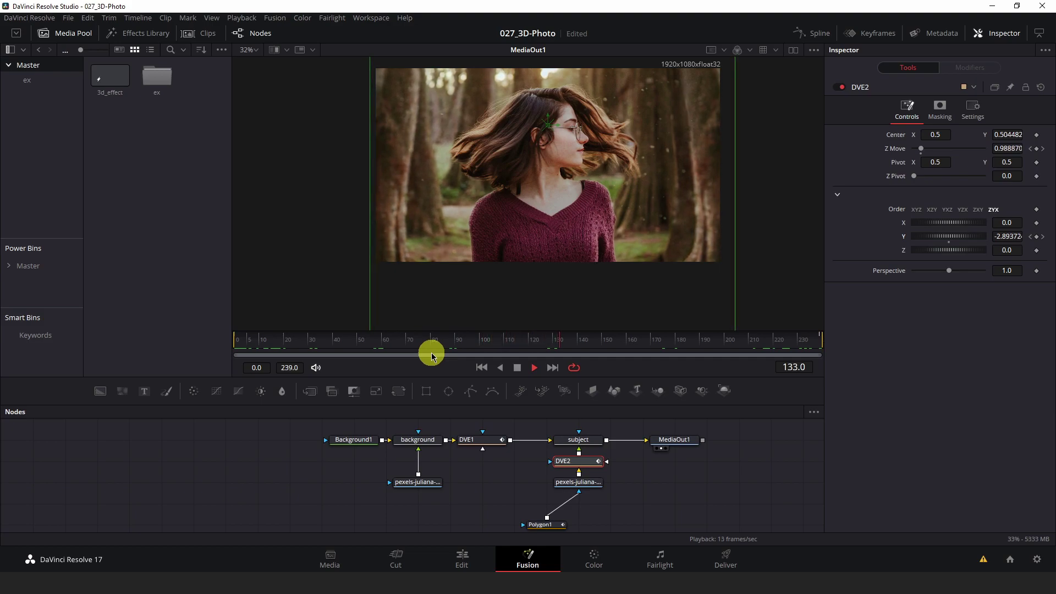
key(space)
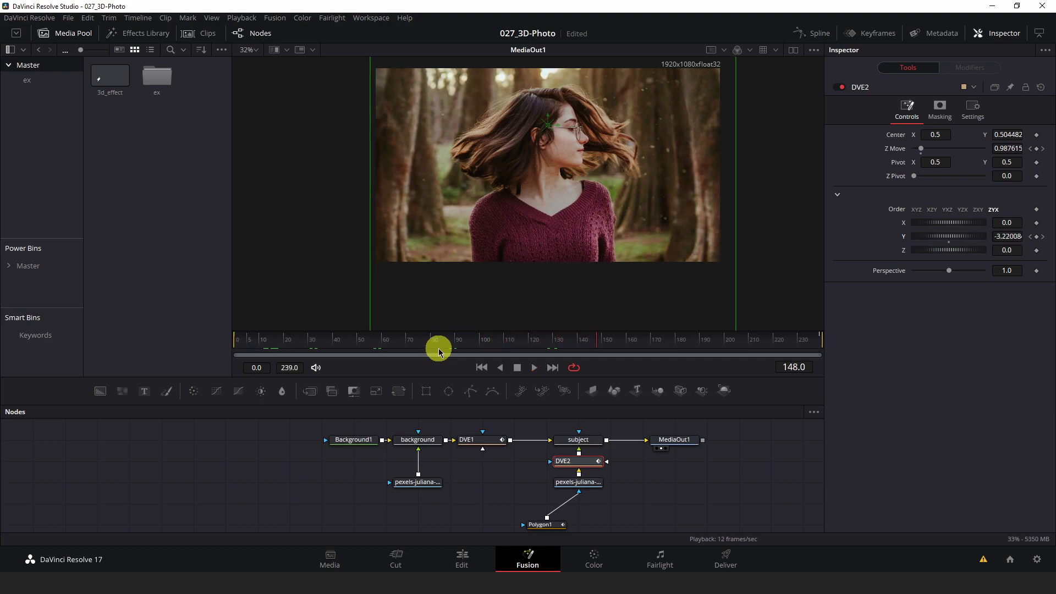
- Hide DVE1's curves in the Spline editor and smooth all of DVE2's Z Move and Y Rotation keyframes
click(805, 39)
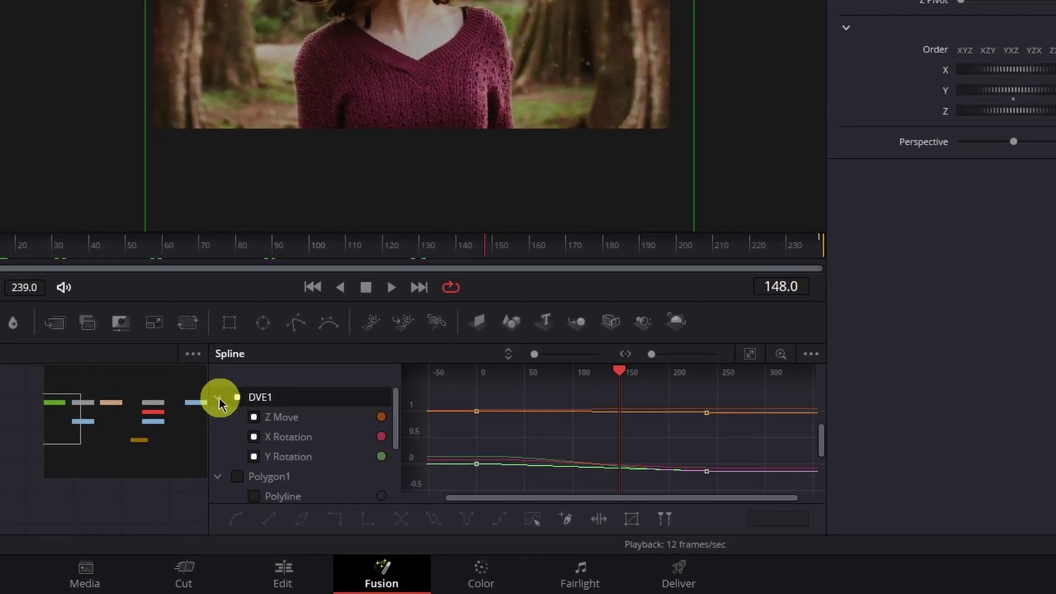
click(388, 434)
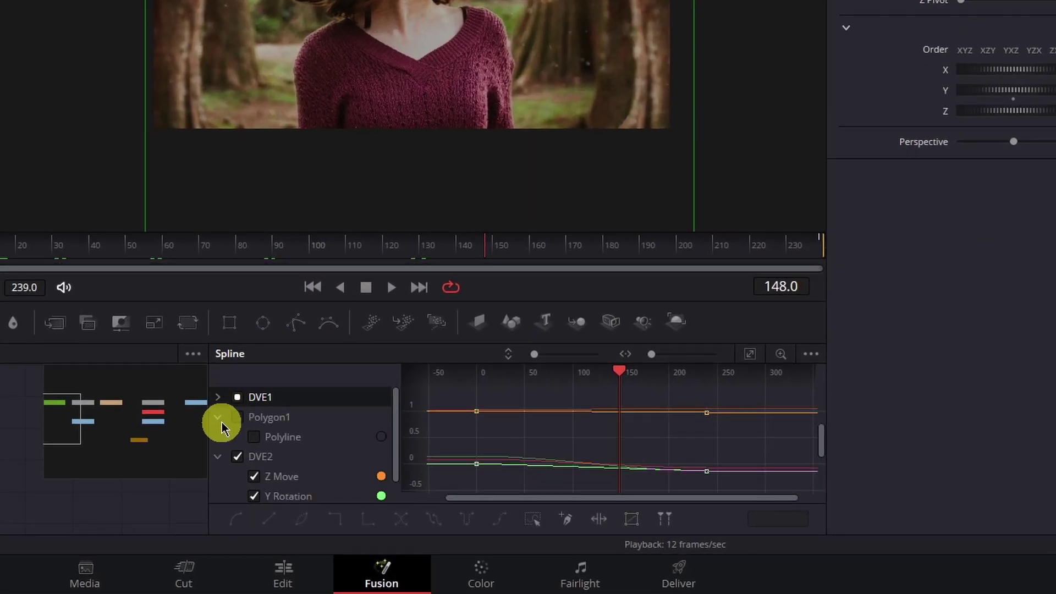
click(219, 418)
click(237, 397)
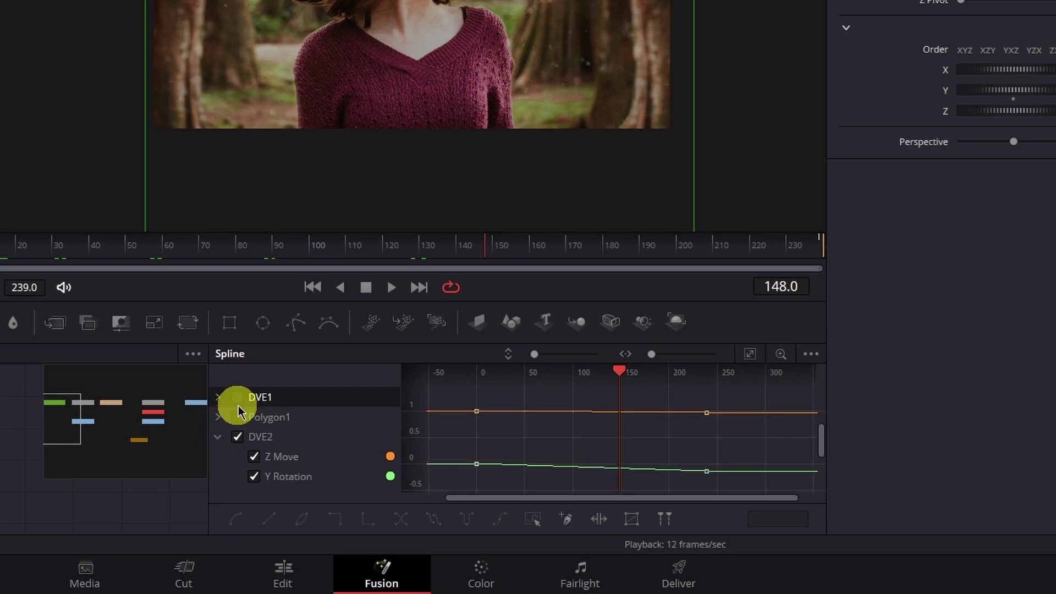
click(263, 437)
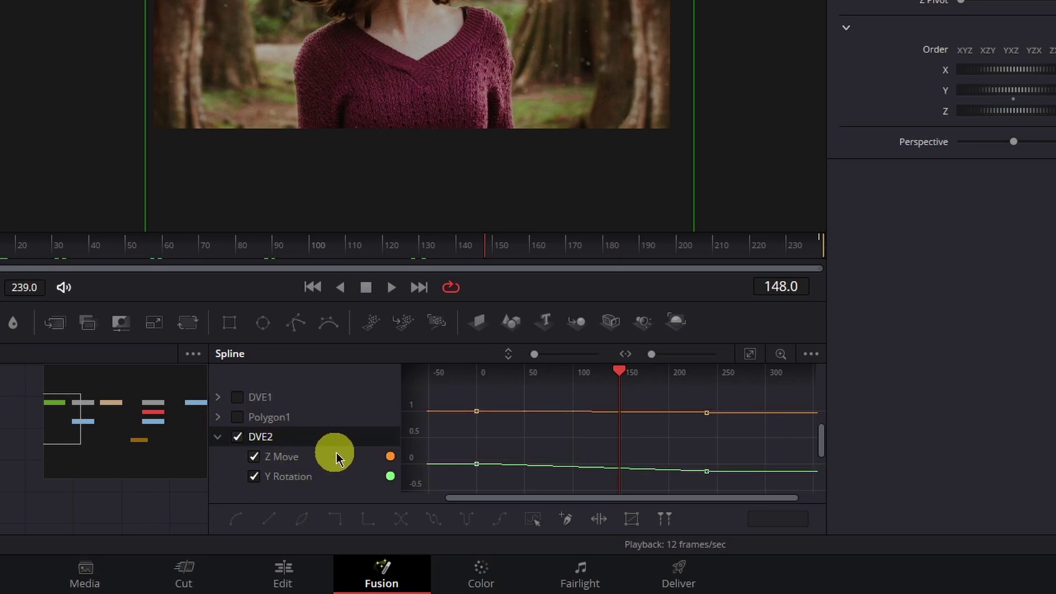
click(748, 356)
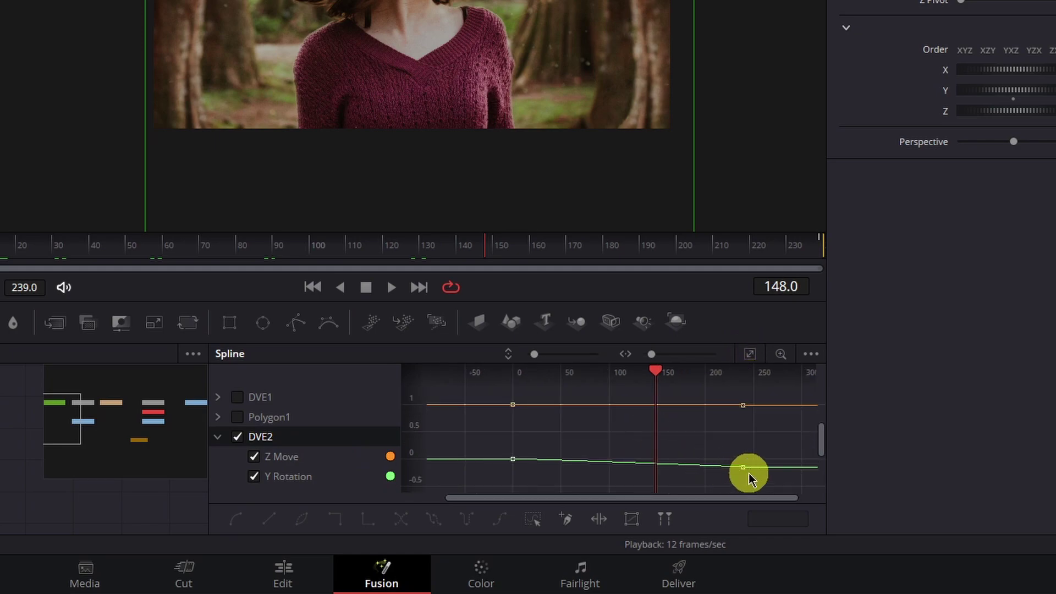
drag(766, 484, 483, 391)
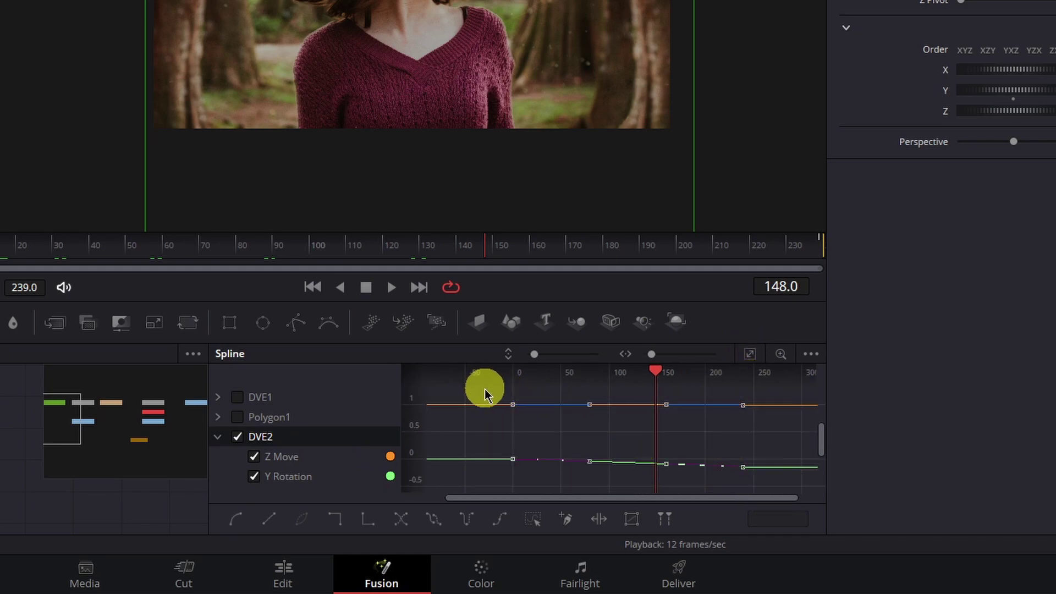
click(235, 519)
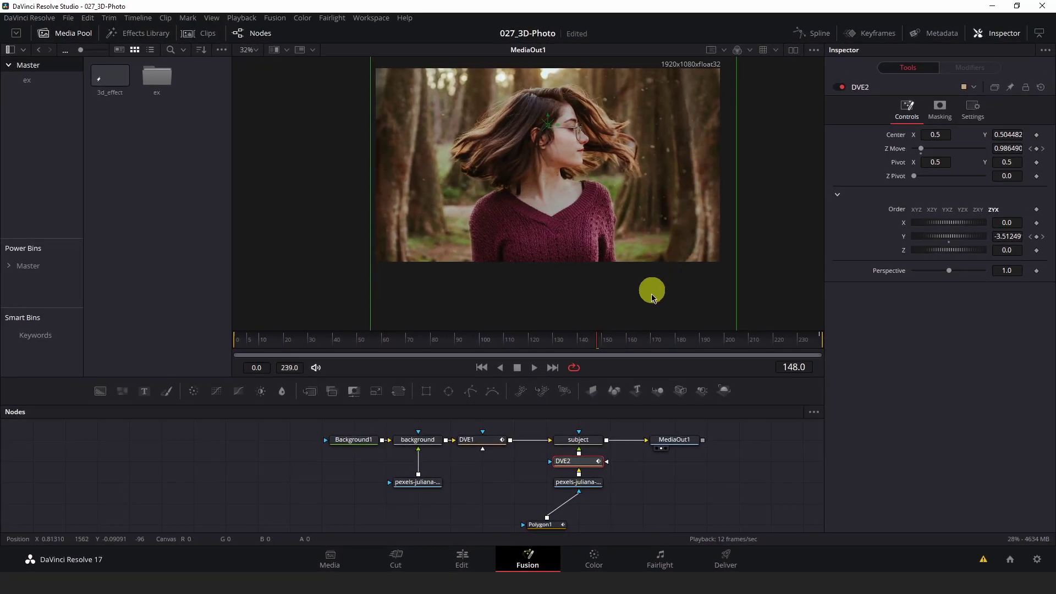
drag(640, 340, 174, 348)
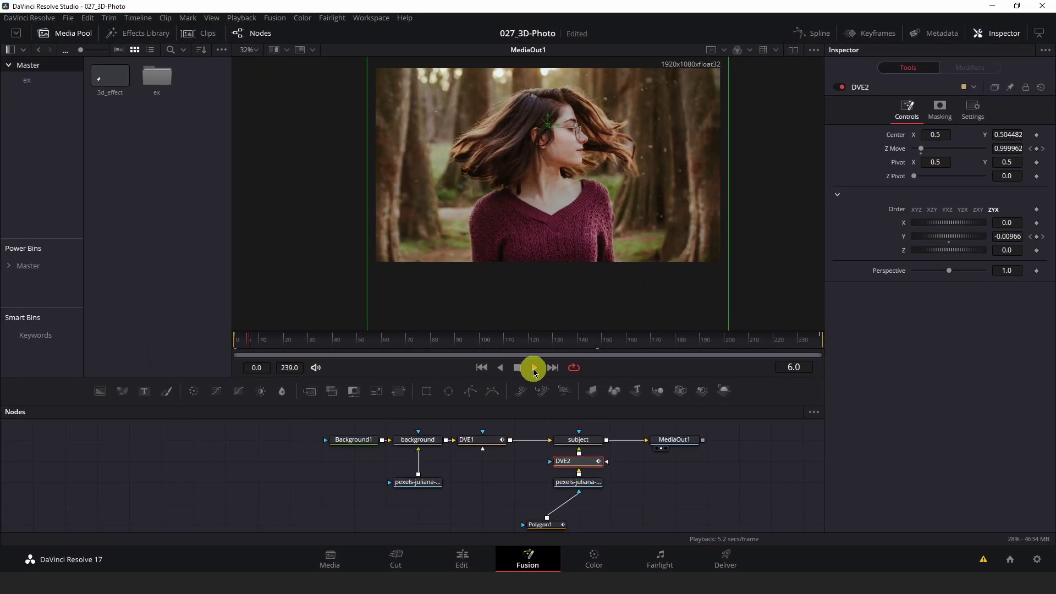